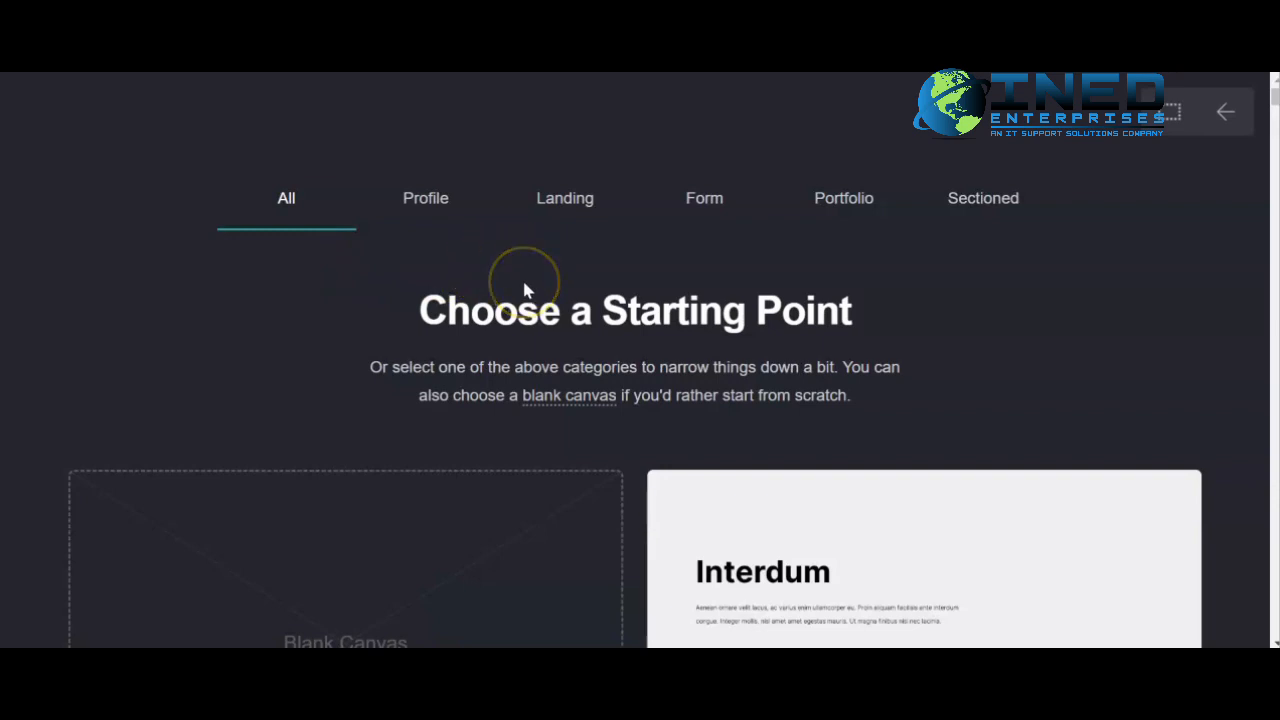
- Browse the starting-point templates and filter them to the Profile category
{"action": "scroll", "coordinate": [524, 292], "scroll_direction": "down", "scroll_amount": 4}
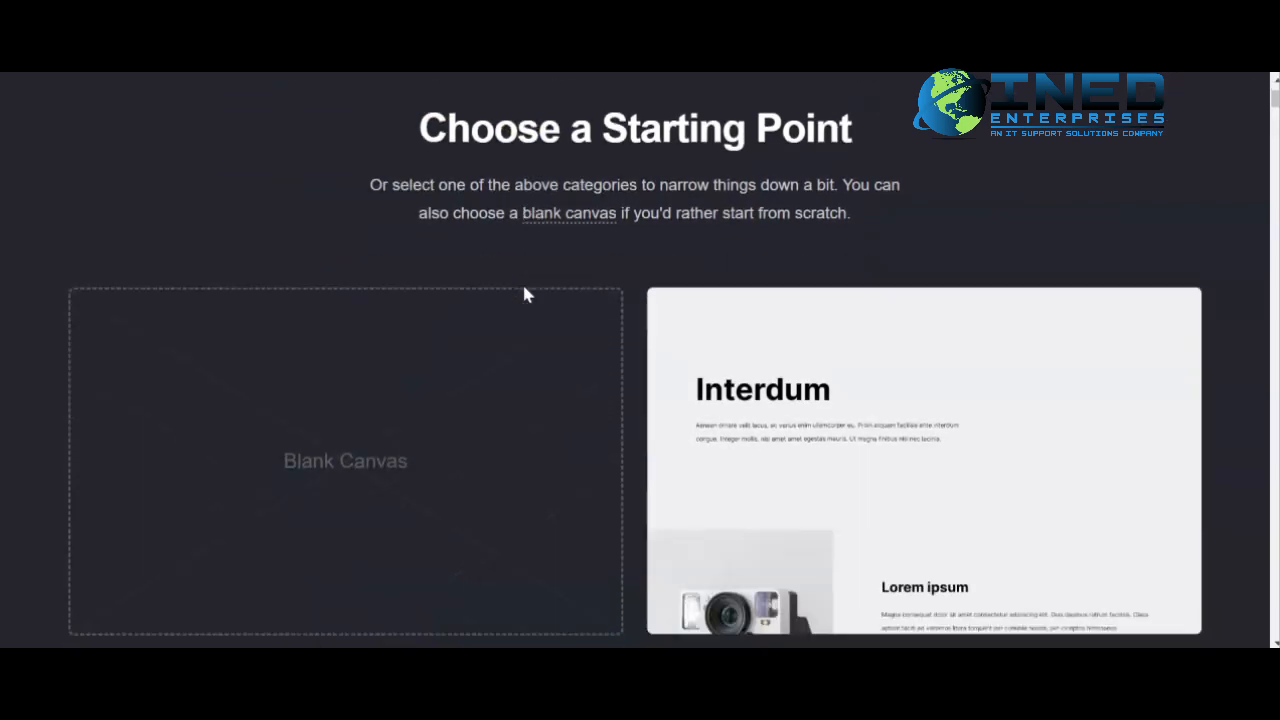
{"action": "scroll", "coordinate": [524, 288], "scroll_direction": "down", "scroll_amount": 2}
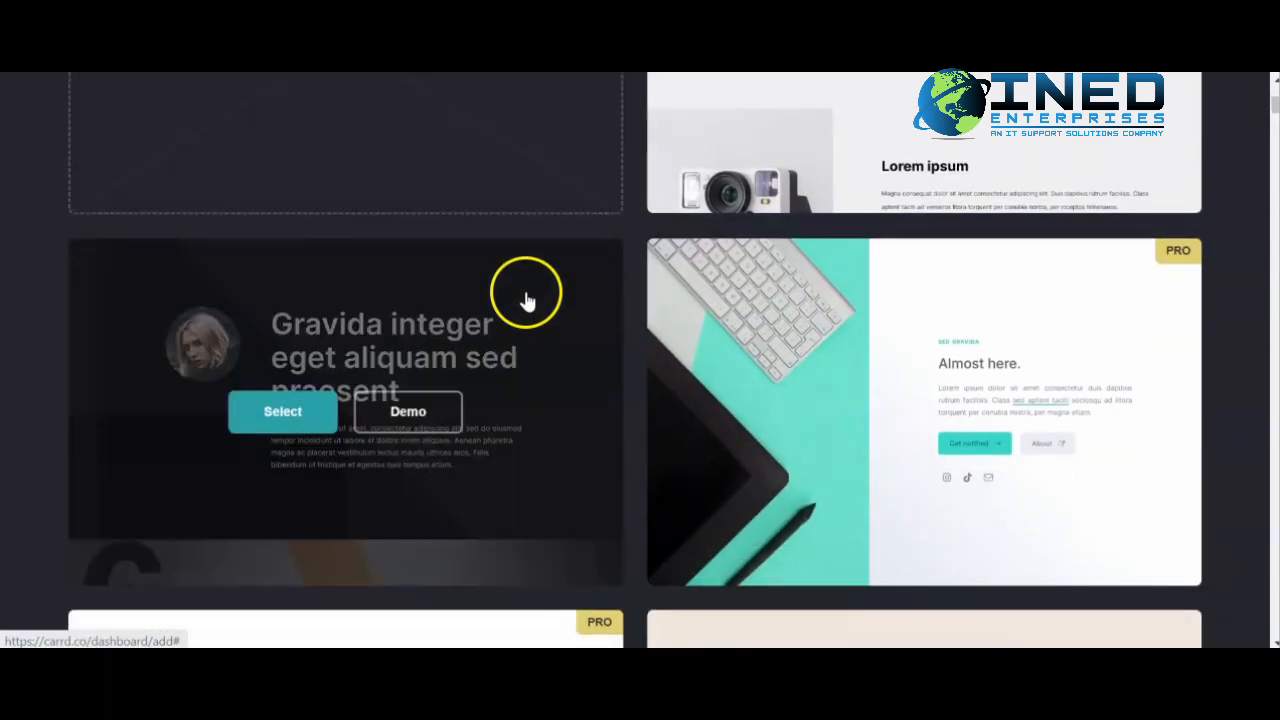
{"action": "scroll", "coordinate": [543, 247], "scroll_direction": "up", "scroll_amount": 5}
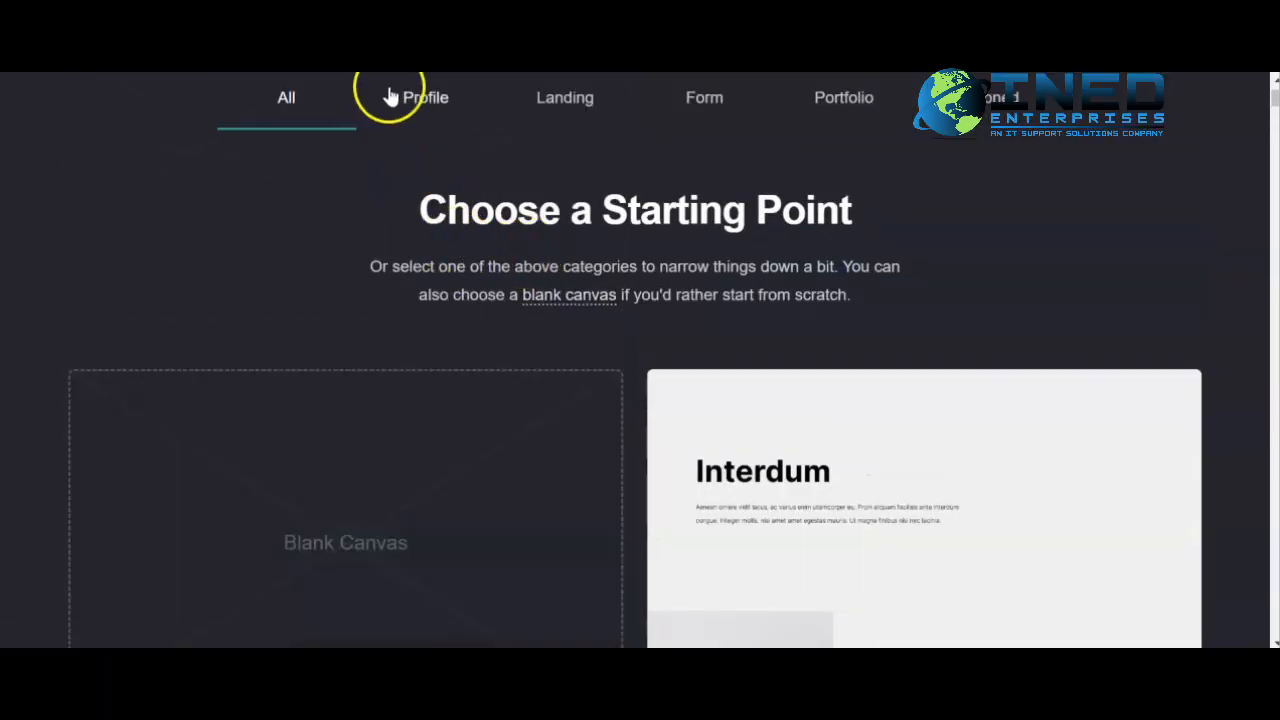
{"action": "left_click", "coordinate": [420, 102]}
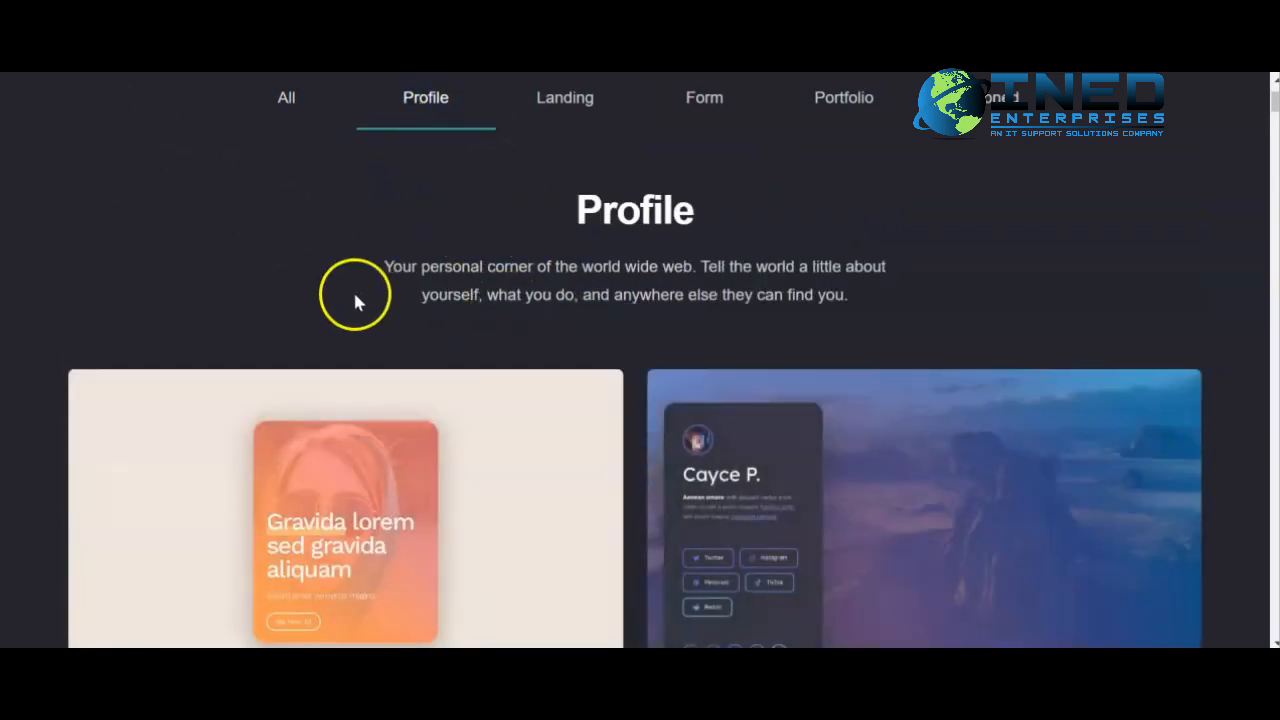
{"action": "scroll", "coordinate": [354, 297], "scroll_direction": "down", "scroll_amount": 1}
{"action": "scroll", "coordinate": [358, 405], "scroll_direction": "down", "scroll_amount": 3}
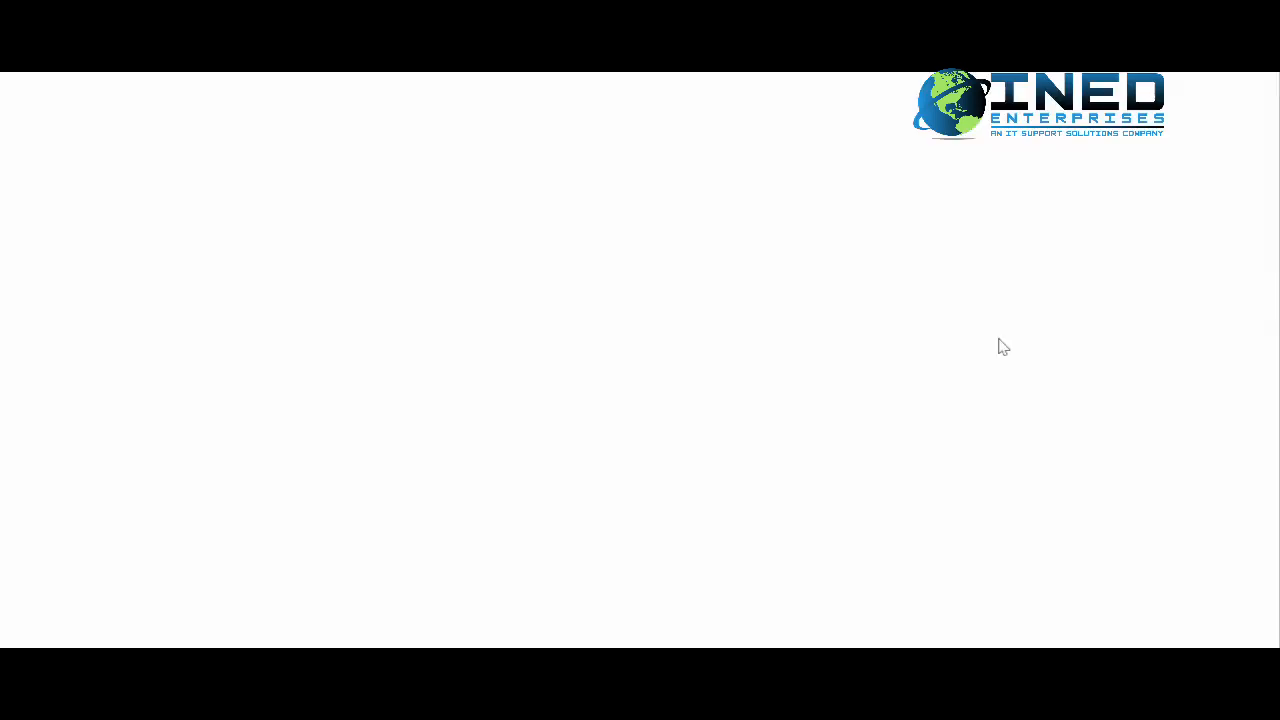
- Open the demo of the Cayce P. profile template and scroll through its page
{"action": "left_click", "coordinate": [760, 472]}
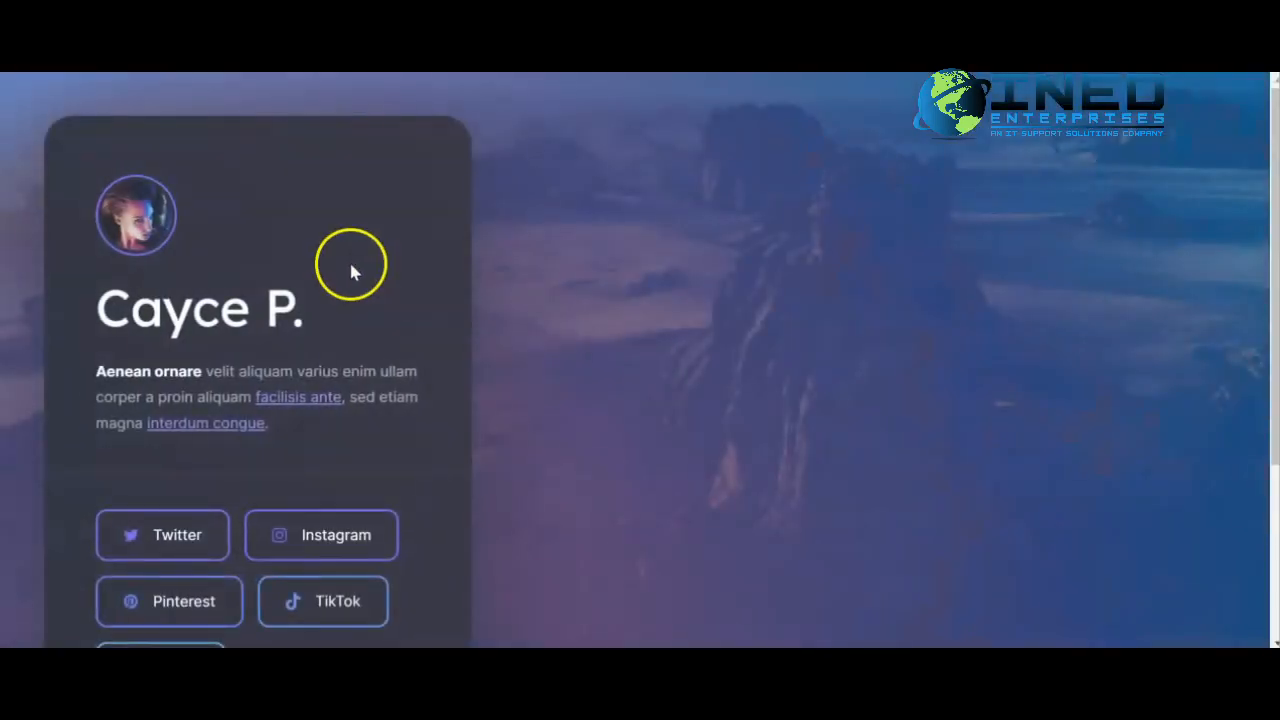
{"action": "scroll", "coordinate": [350, 270], "scroll_direction": "down", "scroll_amount": 3}
{"action": "scroll", "coordinate": [455, 323], "scroll_direction": "up", "scroll_amount": 1}
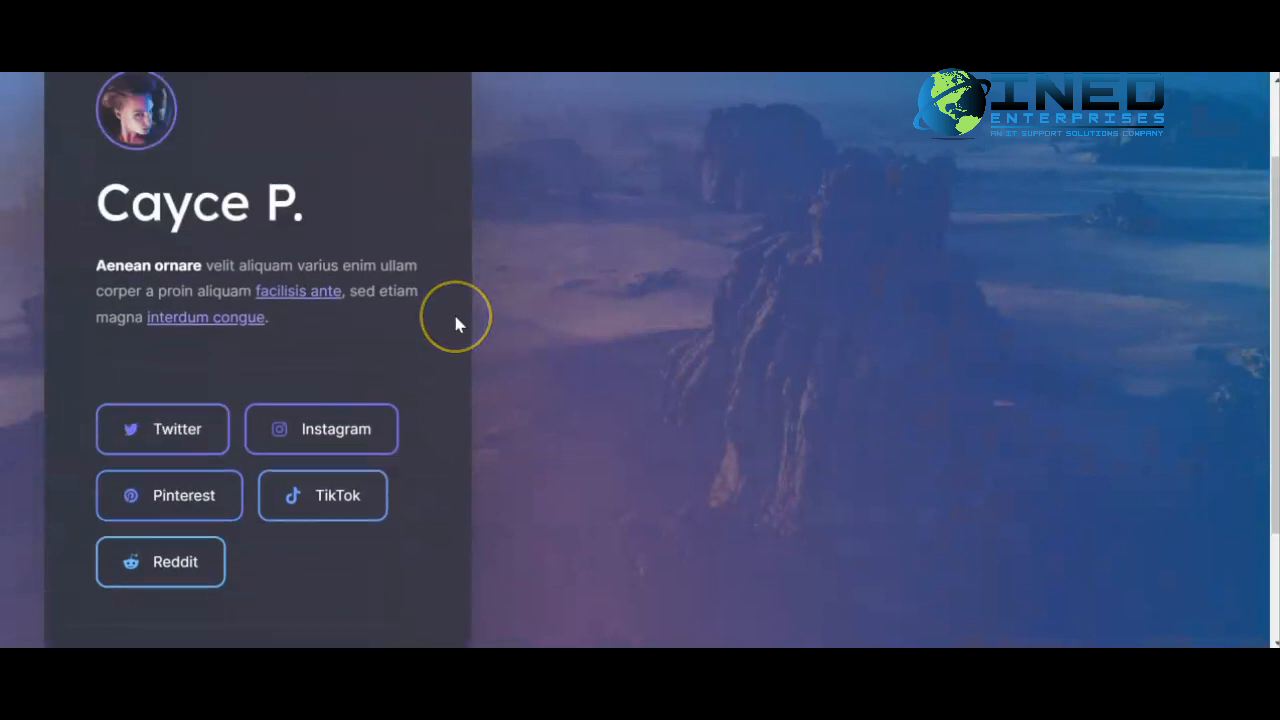
{"action": "scroll", "coordinate": [455, 323], "scroll_direction": "up", "scroll_amount": 2}
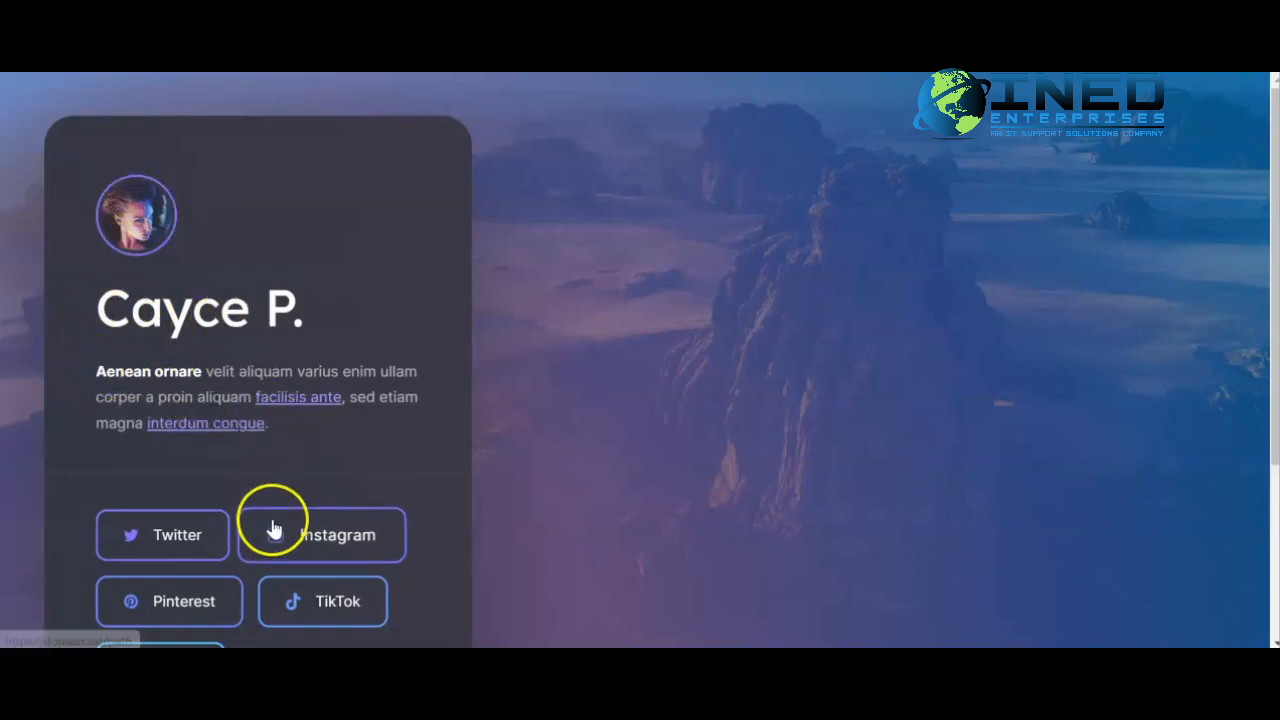
{"action": "scroll", "coordinate": [333, 388], "scroll_direction": "down", "scroll_amount": 1}
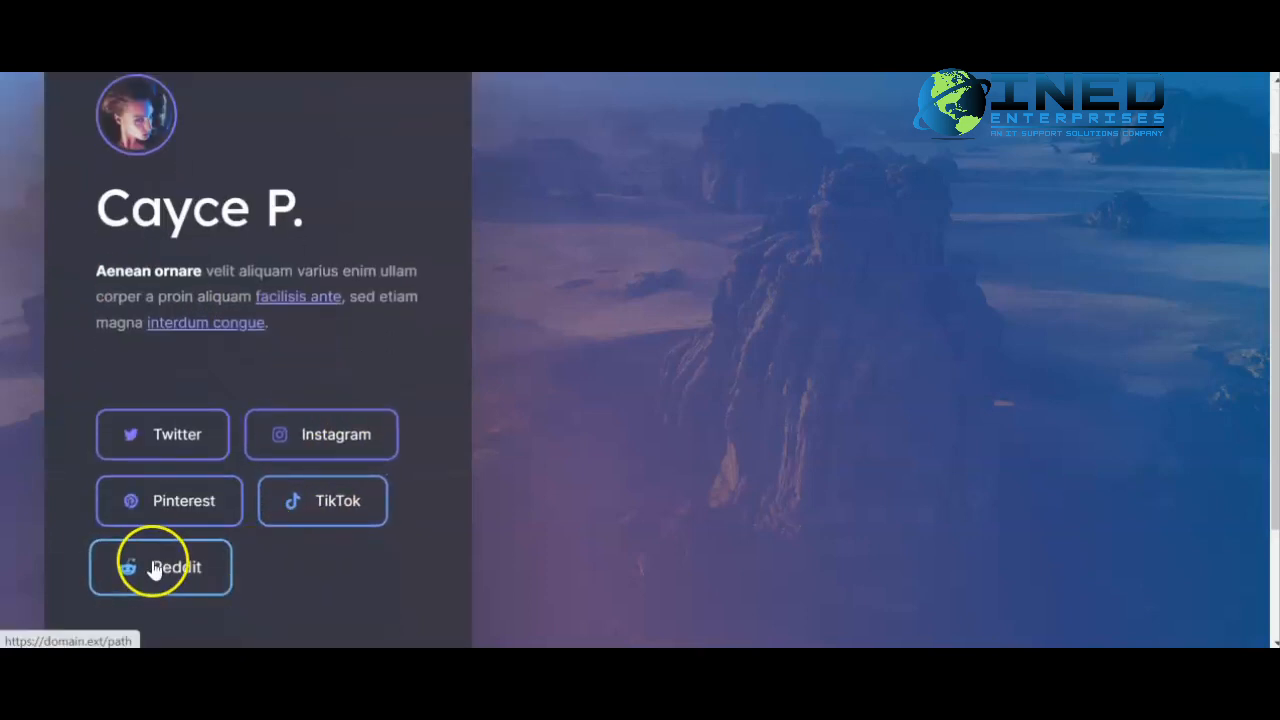
{"action": "scroll", "coordinate": [157, 566], "scroll_direction": "down", "scroll_amount": 2}
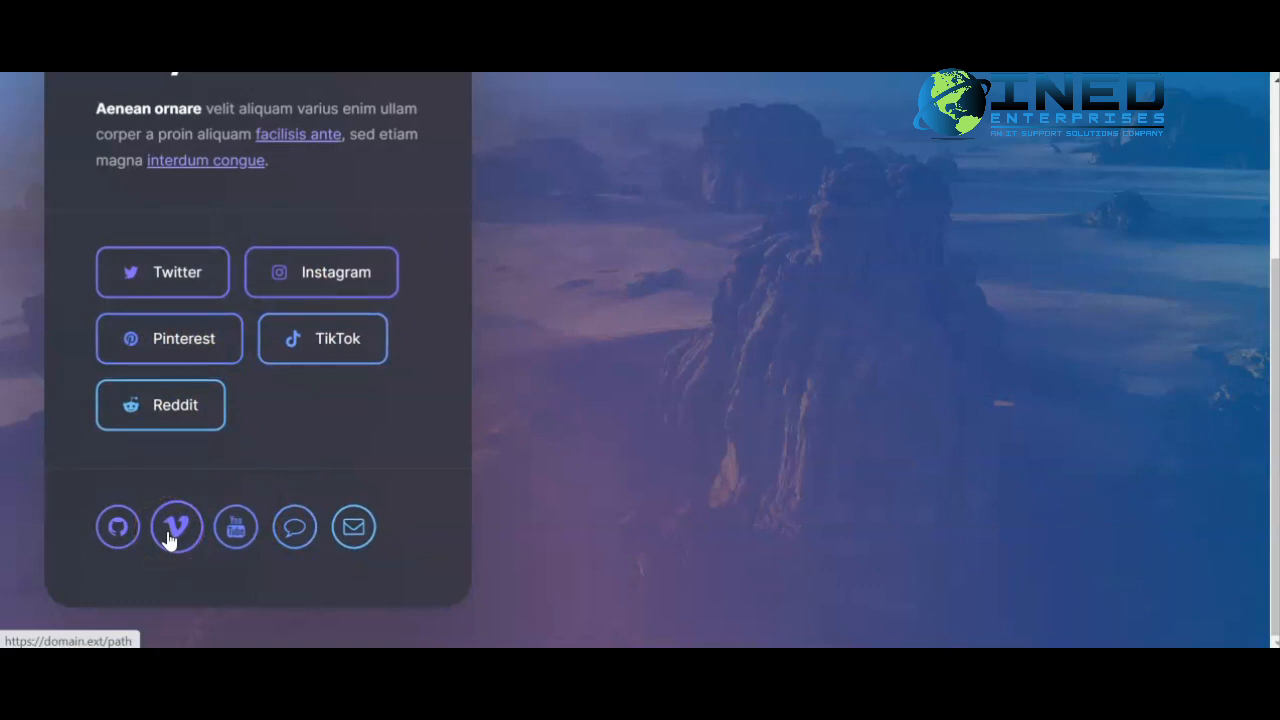
{"action": "scroll", "coordinate": [250, 370], "scroll_direction": "up", "scroll_amount": 3}
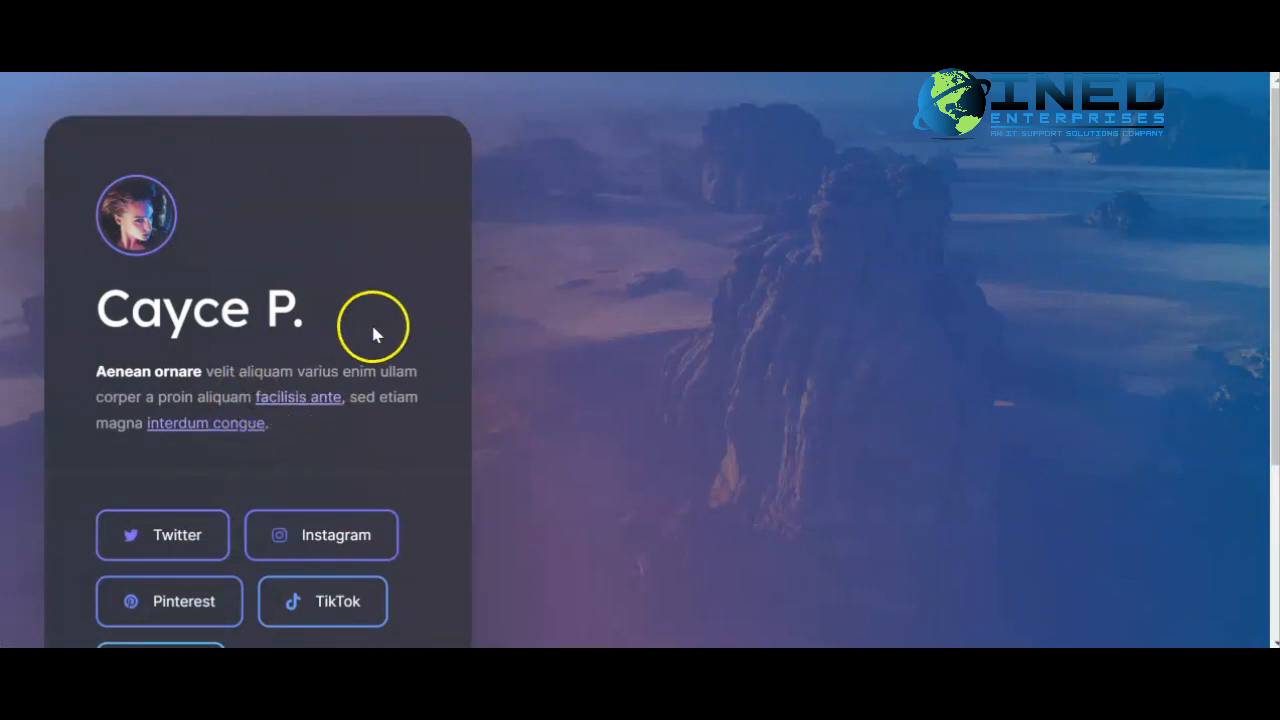
{"action": "scroll", "coordinate": [427, 275], "scroll_direction": "down", "scroll_amount": 2}
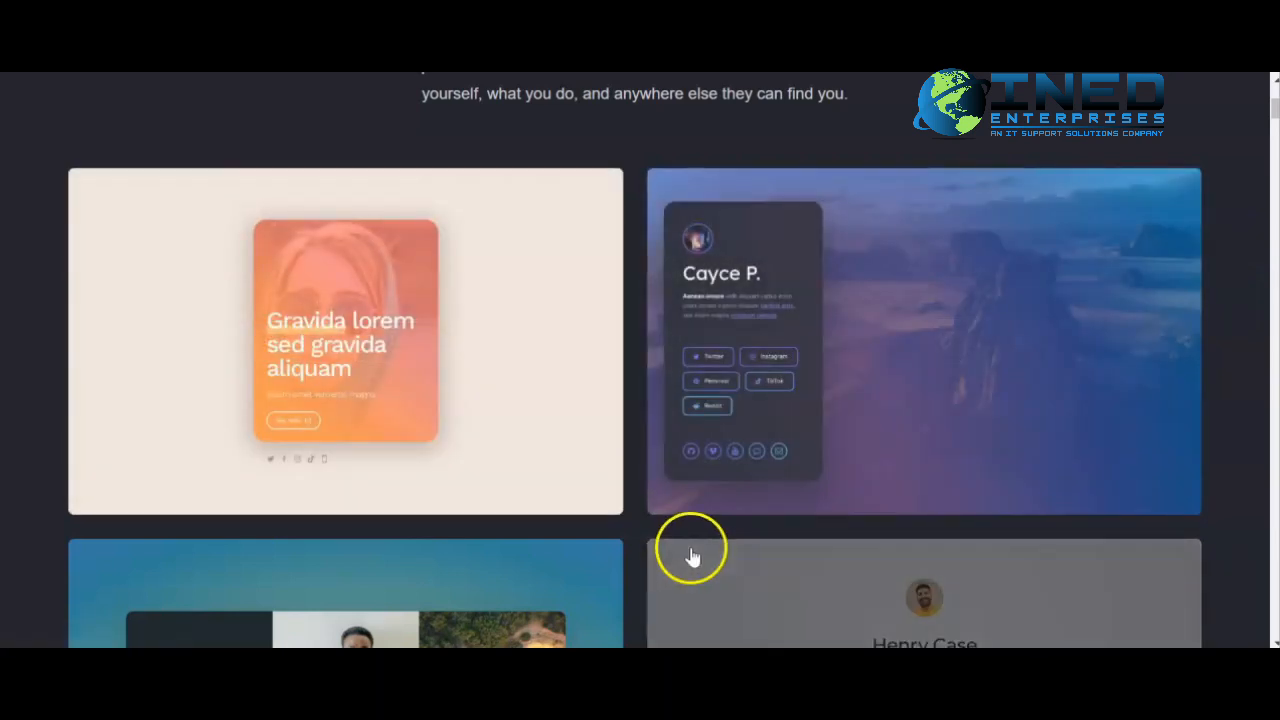
- Select the orange 'Gravida lorem sed gravida aliquam' profile template to start the site
{"action": "mouse_move", "coordinate": [963, 434]}
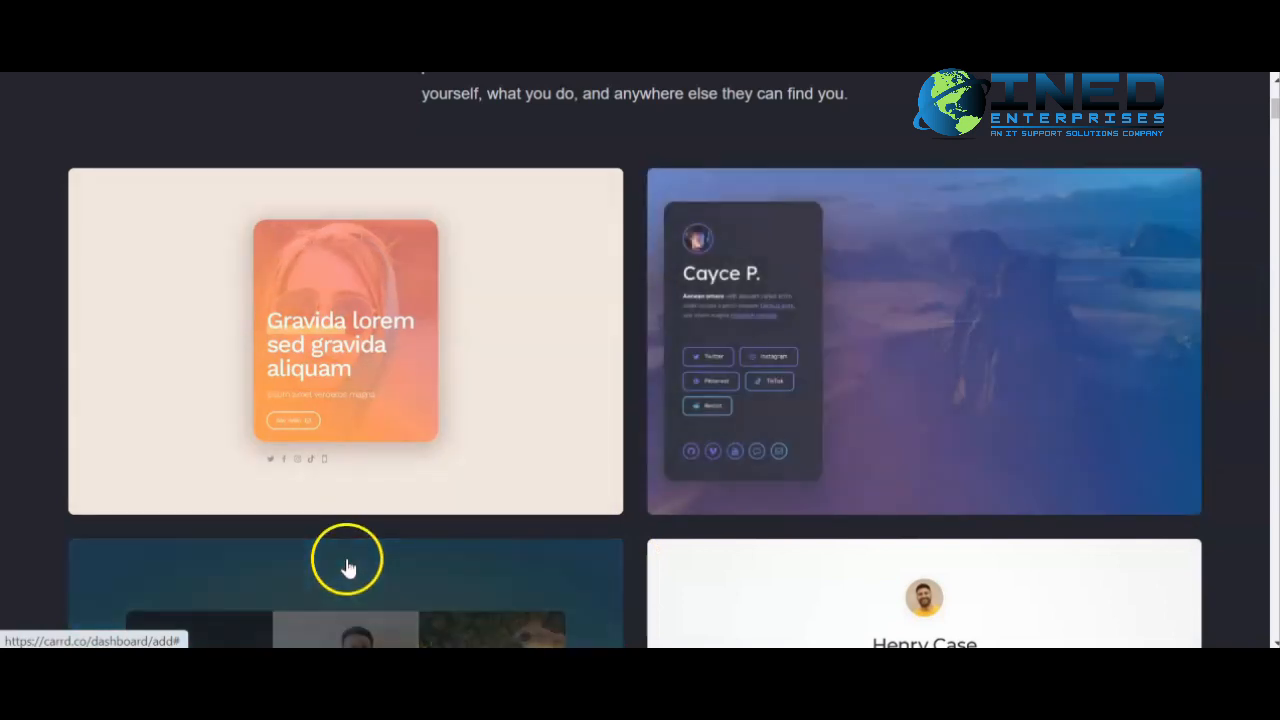
{"action": "mouse_move", "coordinate": [451, 449]}
{"action": "left_click", "coordinate": [438, 358]}
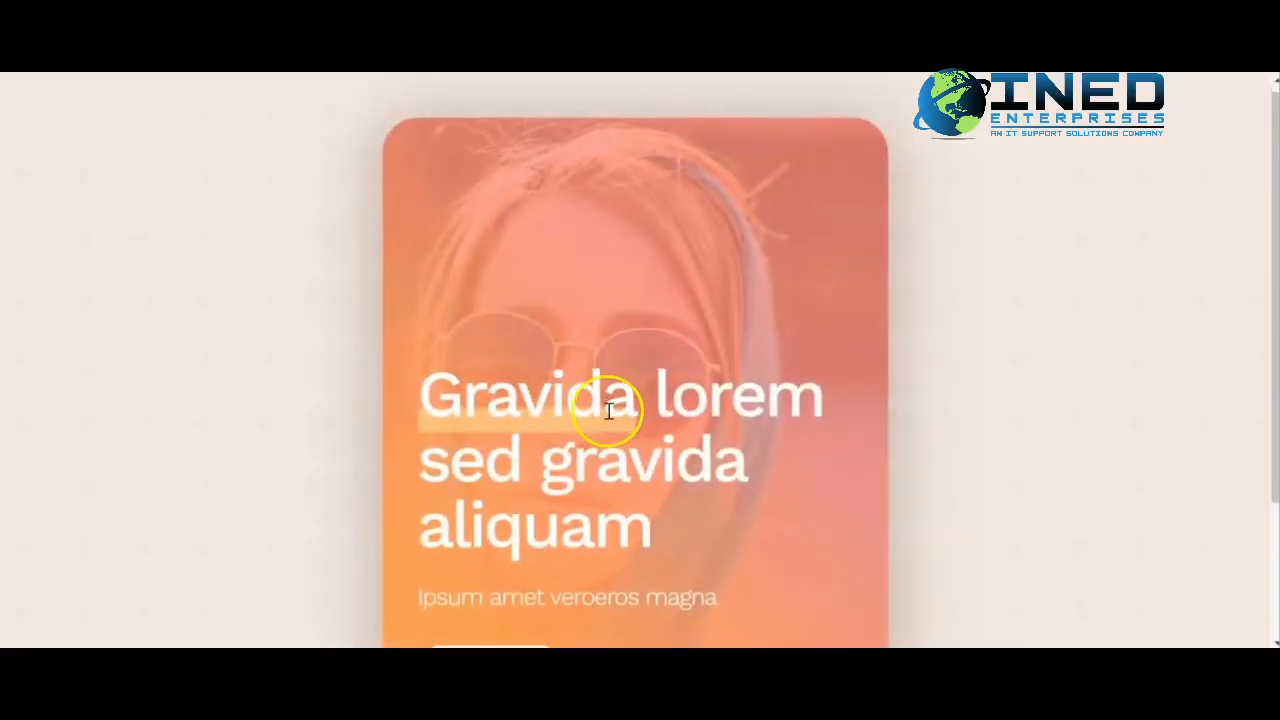
- Scroll through the template page and inspect its card container
{"action": "scroll", "coordinate": [609, 411], "scroll_direction": "down", "scroll_amount": 3}
{"action": "scroll", "coordinate": [609, 411], "scroll_direction": "up", "scroll_amount": 3}
{"action": "scroll", "coordinate": [609, 411], "scroll_direction": "down", "scroll_amount": 1}
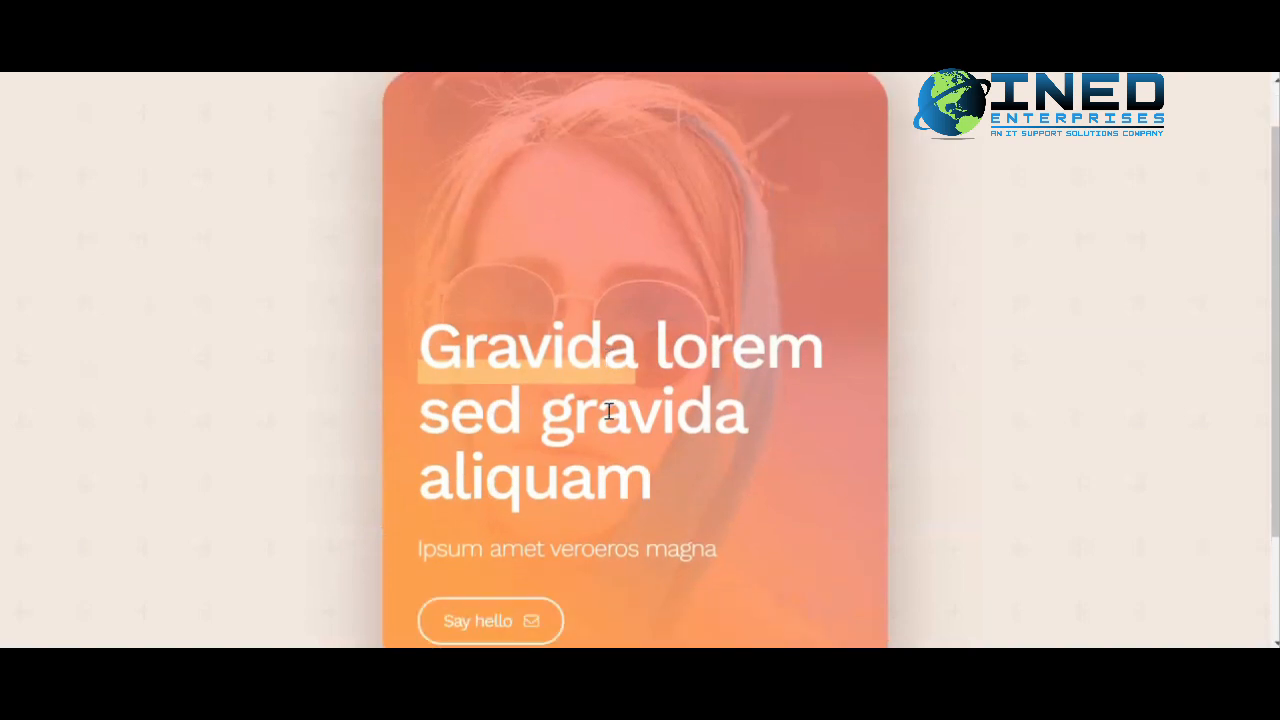
{"action": "scroll", "coordinate": [609, 411], "scroll_direction": "down", "scroll_amount": 2}
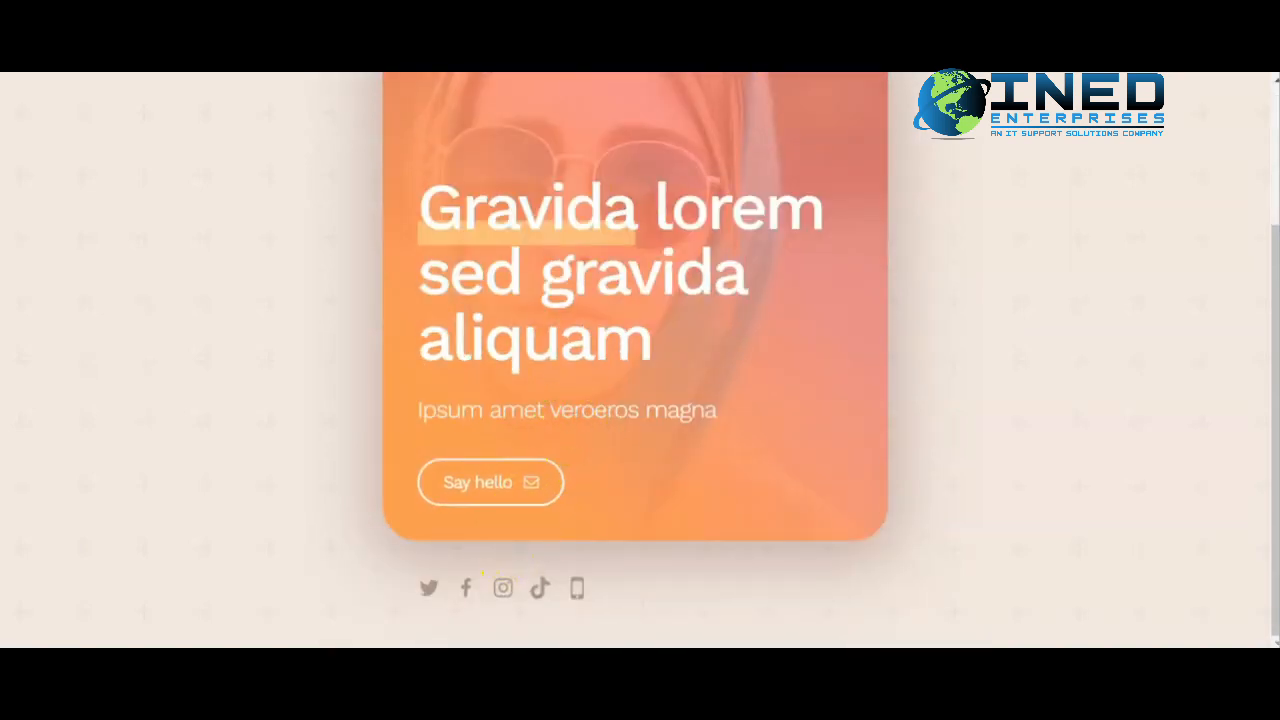
{"action": "left_click", "coordinate": [543, 100]}
{"action": "mouse_move", "coordinate": [366, 331]}
{"action": "left_click", "coordinate": [297, 340]}
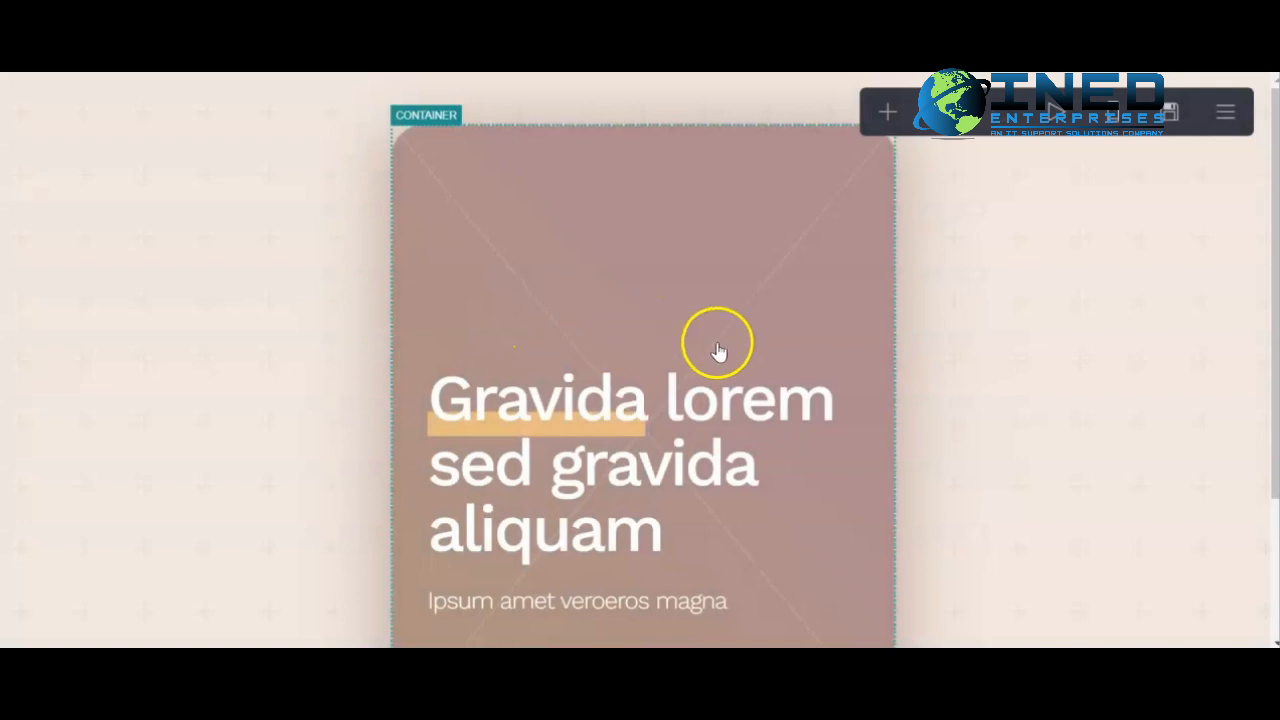
{"action": "scroll", "coordinate": [722, 357], "scroll_direction": "down", "scroll_amount": 2}
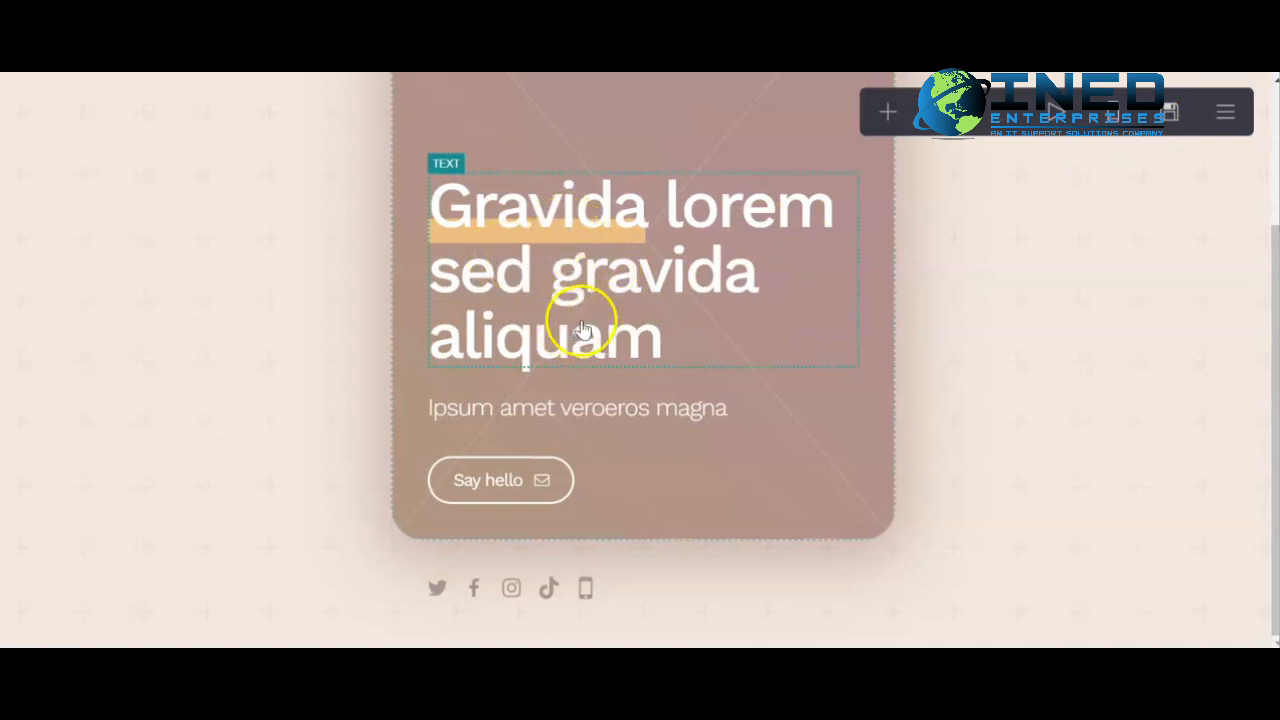
- Replace the site title text with 'Welcome to My Page'
{"action": "left_click", "coordinate": [599, 350]}
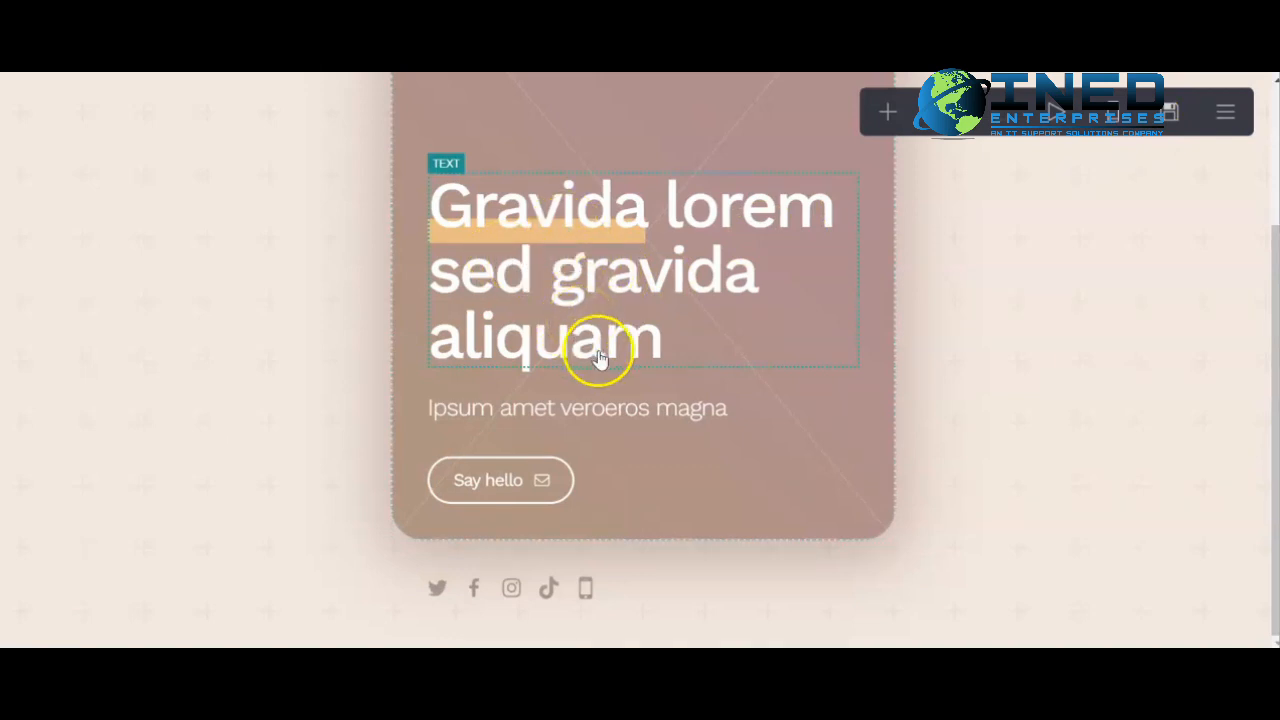
{"action": "left_click", "coordinate": [619, 300]}
{"action": "left_click", "coordinate": [617, 294]}
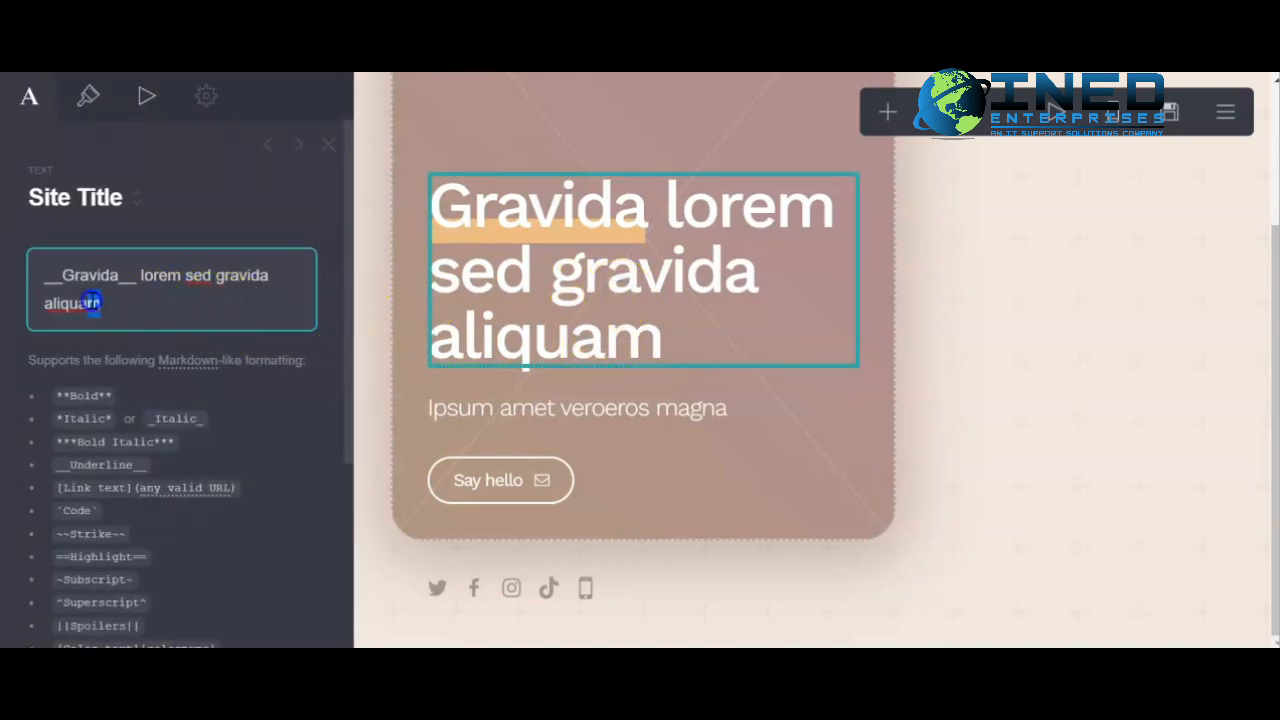
{"action": "left_click_drag", "start_coordinate": [100, 303], "coordinate": [40, 277]}
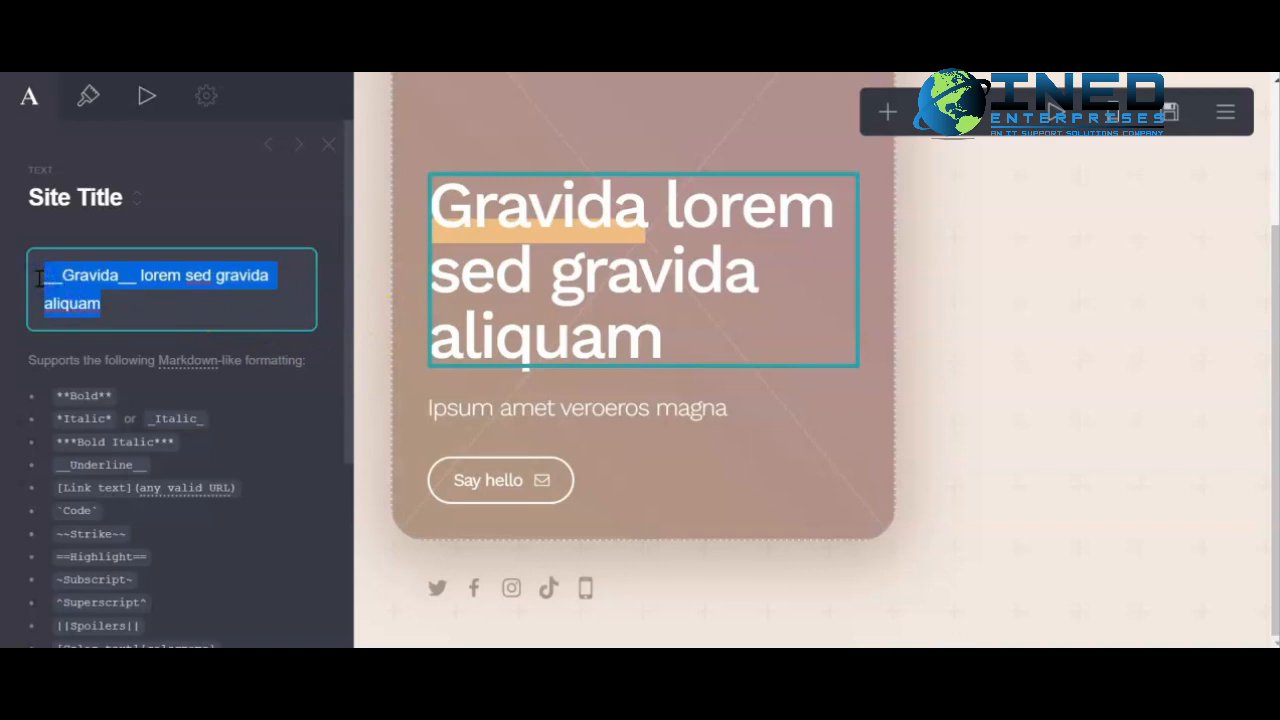
{"action": "type", "text": "Welcome to "}
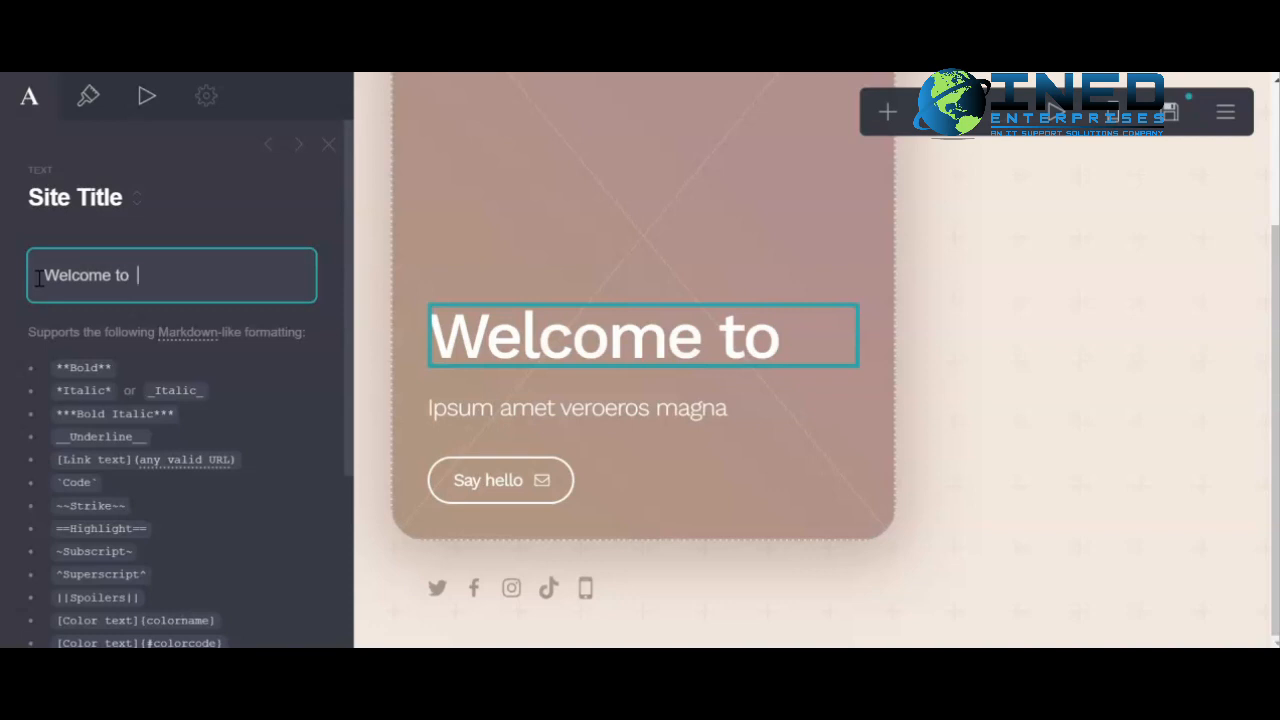
{"action": "type", "text": " My "}
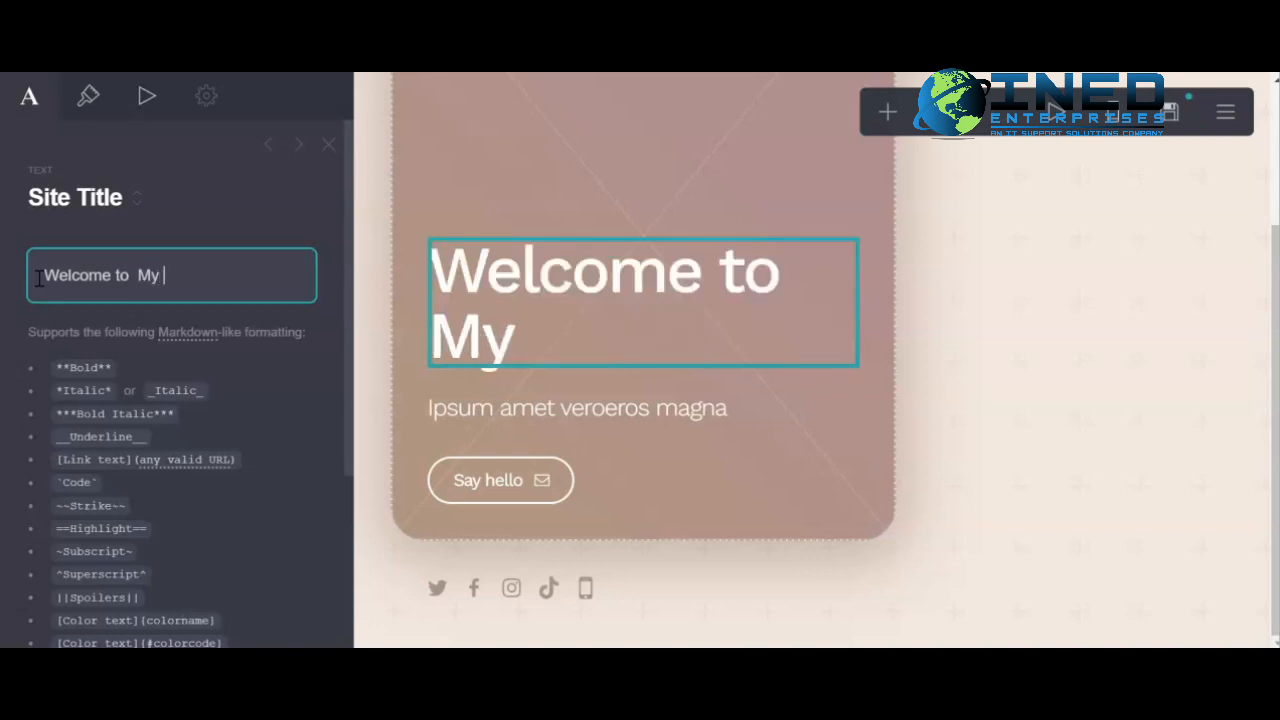
{"action": "type", "text": "Page"}
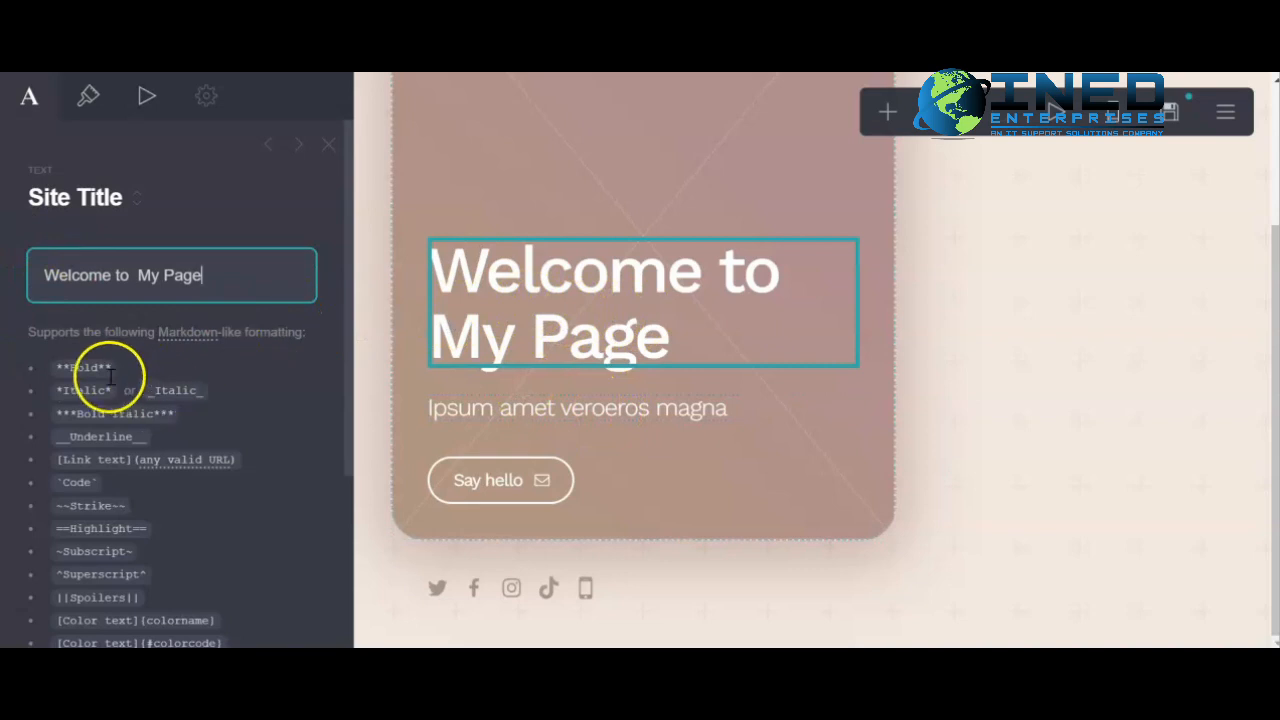
- Wrap the site title in double asterisks to make it bold
{"action": "scroll", "coordinate": [95, 376], "scroll_direction": "down", "scroll_amount": 1}
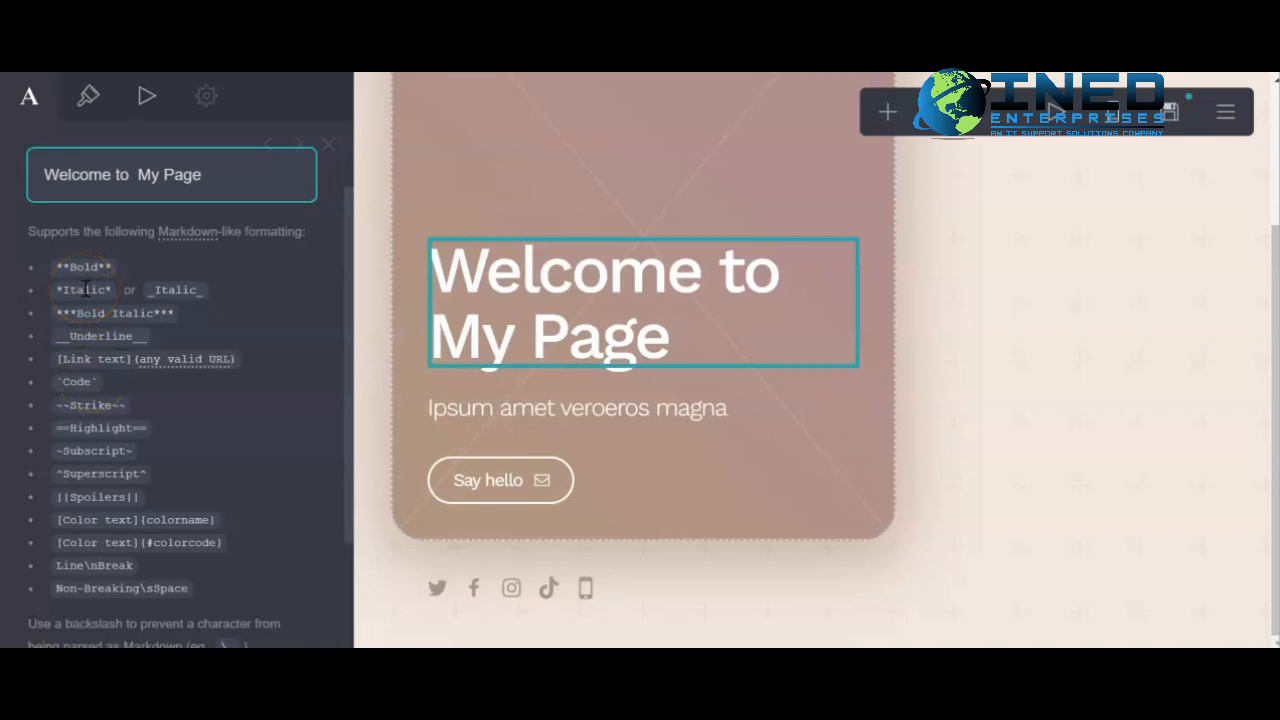
{"action": "left_click", "coordinate": [43, 174]}
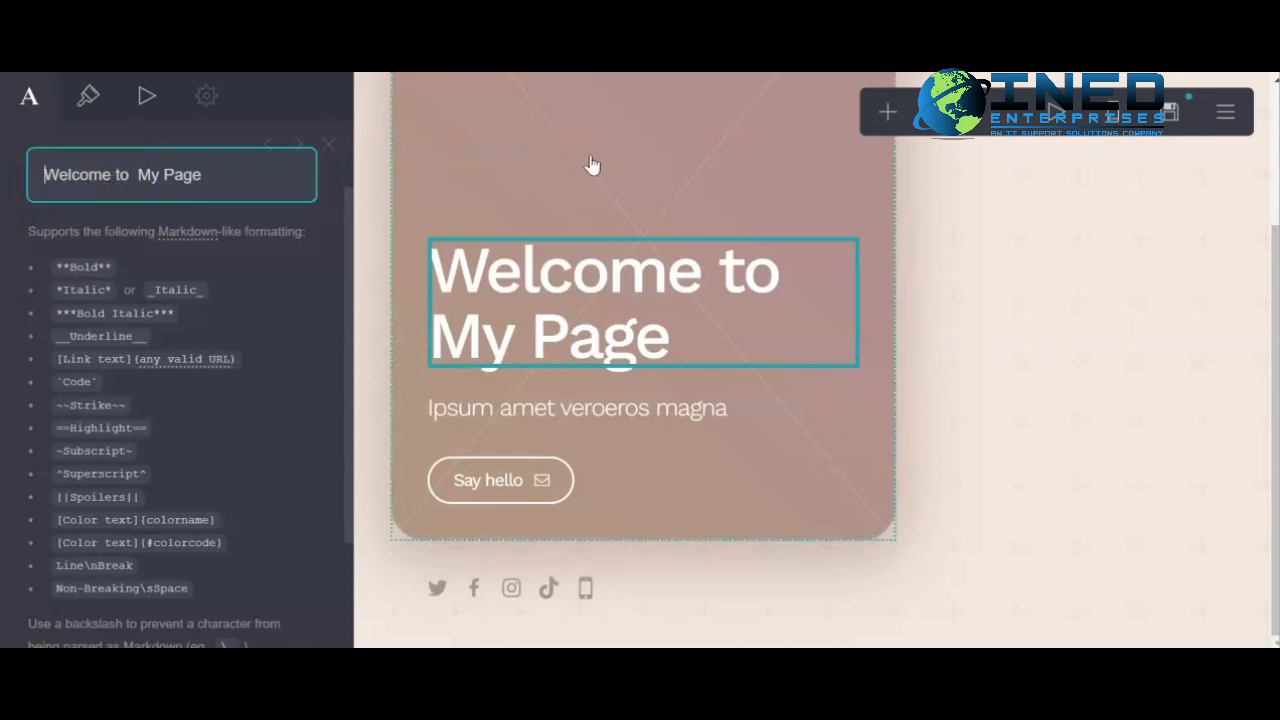
{"action": "type", "text": "**"}
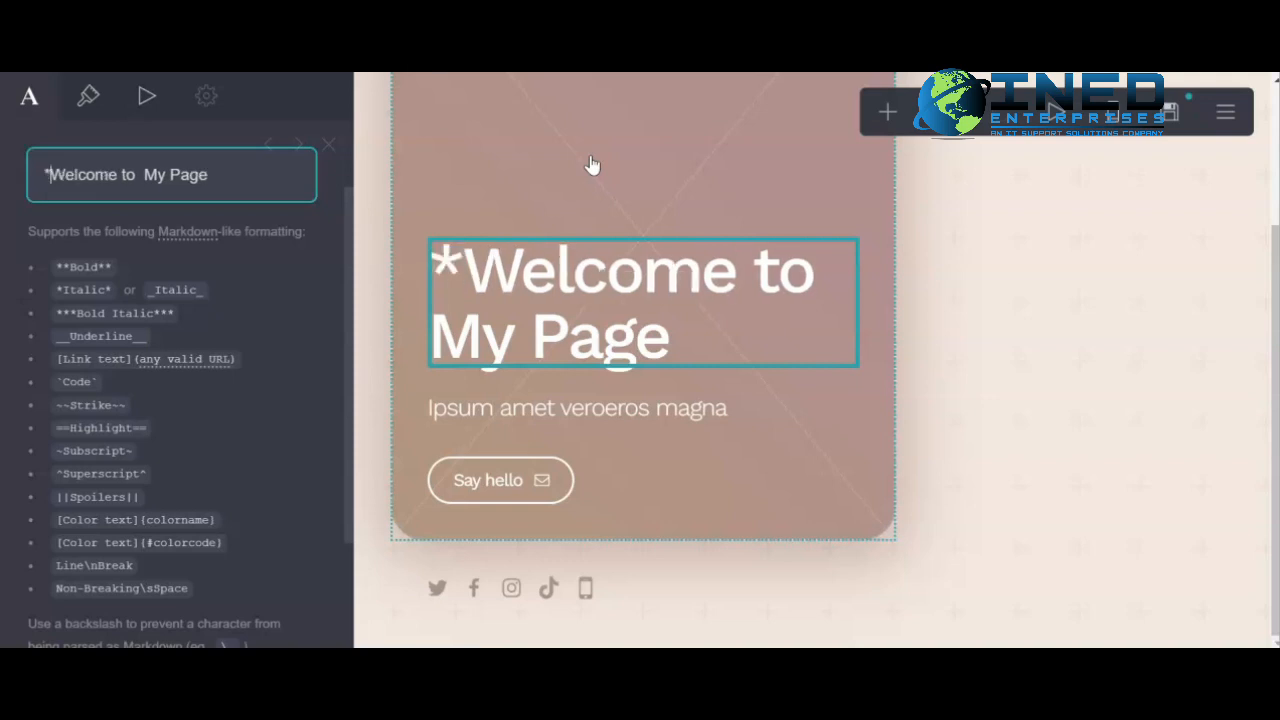
{"action": "key", "text": "Right"}
{"action": "key", "text": "Right"}
{"action": "key", "text": "Right"}
{"action": "key", "text": "Right"}
{"action": "key", "text": "Right"}
{"action": "key", "text": "Right"}
{"action": "key", "text": "Right"}
{"action": "key", "text": "Right"}
{"action": "key", "text": "Right"}
{"action": "key", "text": "Right"}
{"action": "key", "text": "Right"}
{"action": "key", "text": "Right"}
{"action": "key", "text": "Right"}
{"action": "key", "text": "Right"}
{"action": "key", "text": "Right"}
{"action": "key", "text": "Right"}
{"action": "key", "text": "Right"}
{"action": "key", "text": "Right"}
{"action": "key", "text": "Right"}
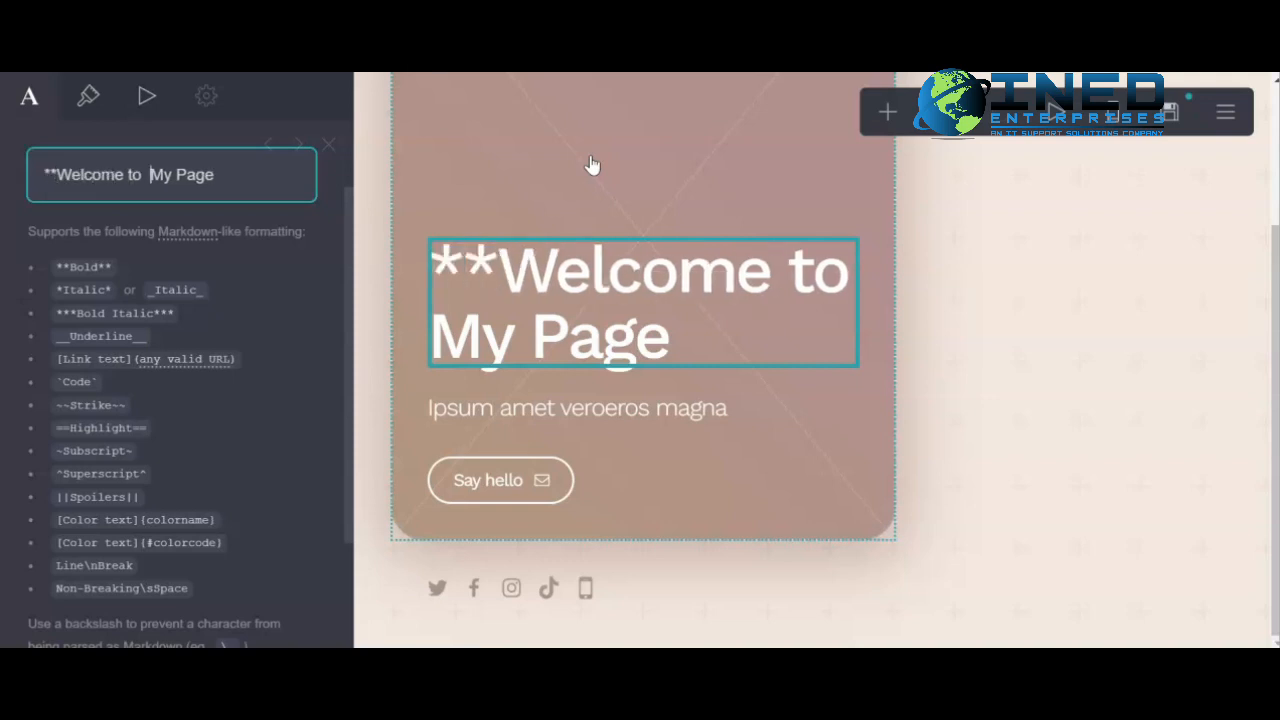
{"action": "type", "text": "**"}
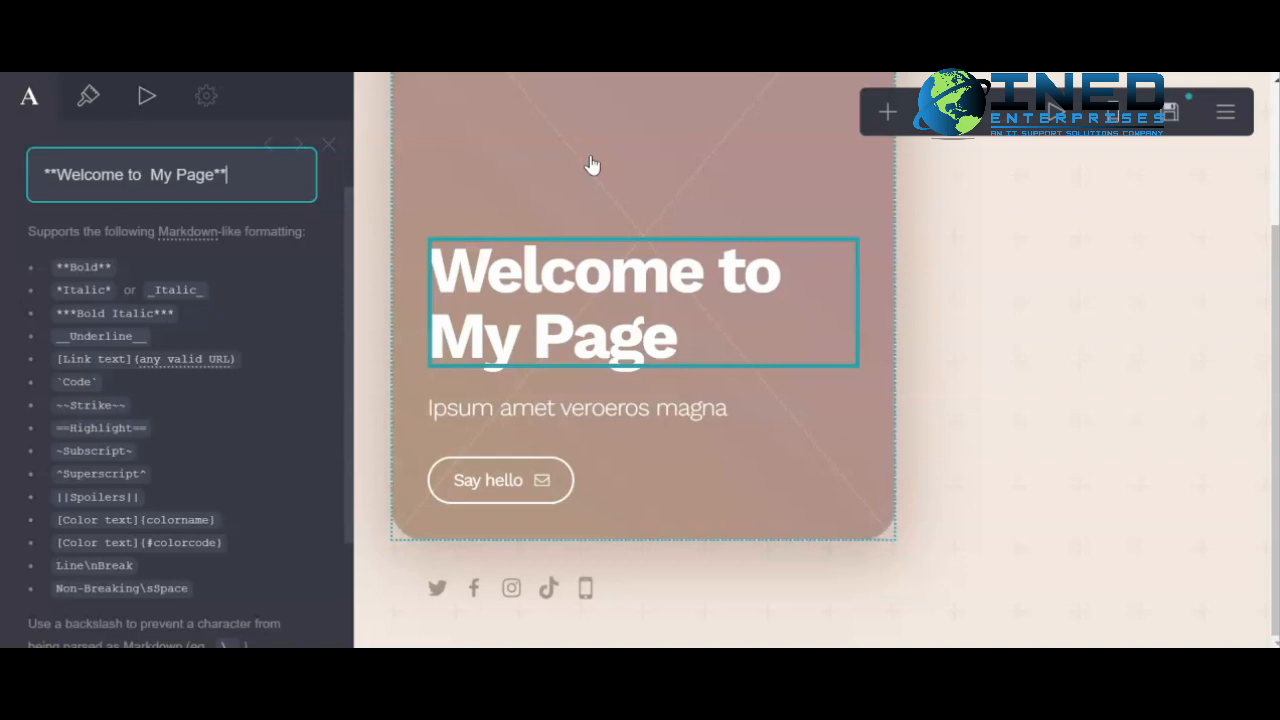
- Reduce the title's markers to single asterisks for italic and remove the extra space before 'My'
{"action": "key", "text": "BackSpace"}
{"action": "key", "text": "Left"}
{"action": "key", "text": "Left"}
{"action": "key", "text": "Left"}
{"action": "key", "text": "Left"}
{"action": "key", "text": "Left"}
{"action": "key", "text": "Left"}
{"action": "key", "text": "Left"}
{"action": "key", "text": "Left"}
{"action": "key", "text": "Left"}
{"action": "key", "text": "Left"}
{"action": "key", "text": "Left"}
{"action": "key", "text": "Left"}
{"action": "key", "text": "Left"}
{"action": "key", "text": "Left"}
{"action": "key", "text": "Left"}
{"action": "key", "text": "Left"}
{"action": "key", "text": "Left"}
{"action": "key", "text": "Left"}
{"action": "key", "text": "Left"}
{"action": "key", "text": "Left"}
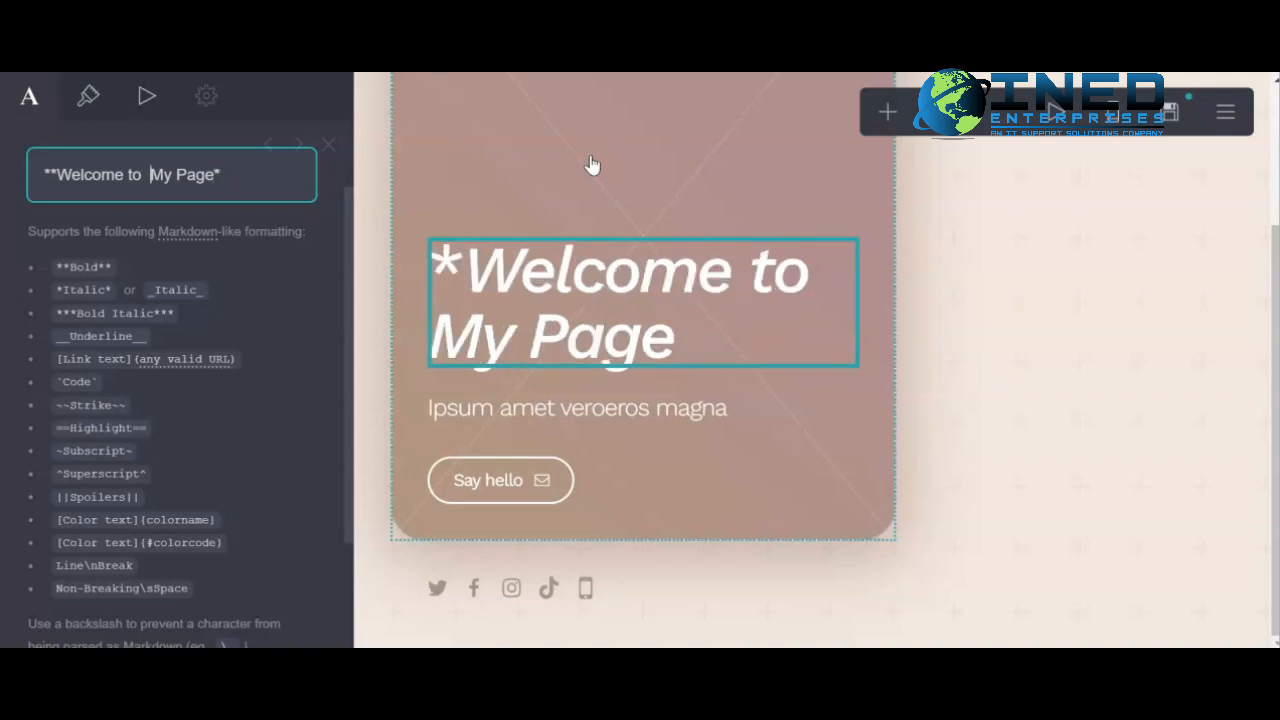
{"action": "key", "text": "BackSpace"}
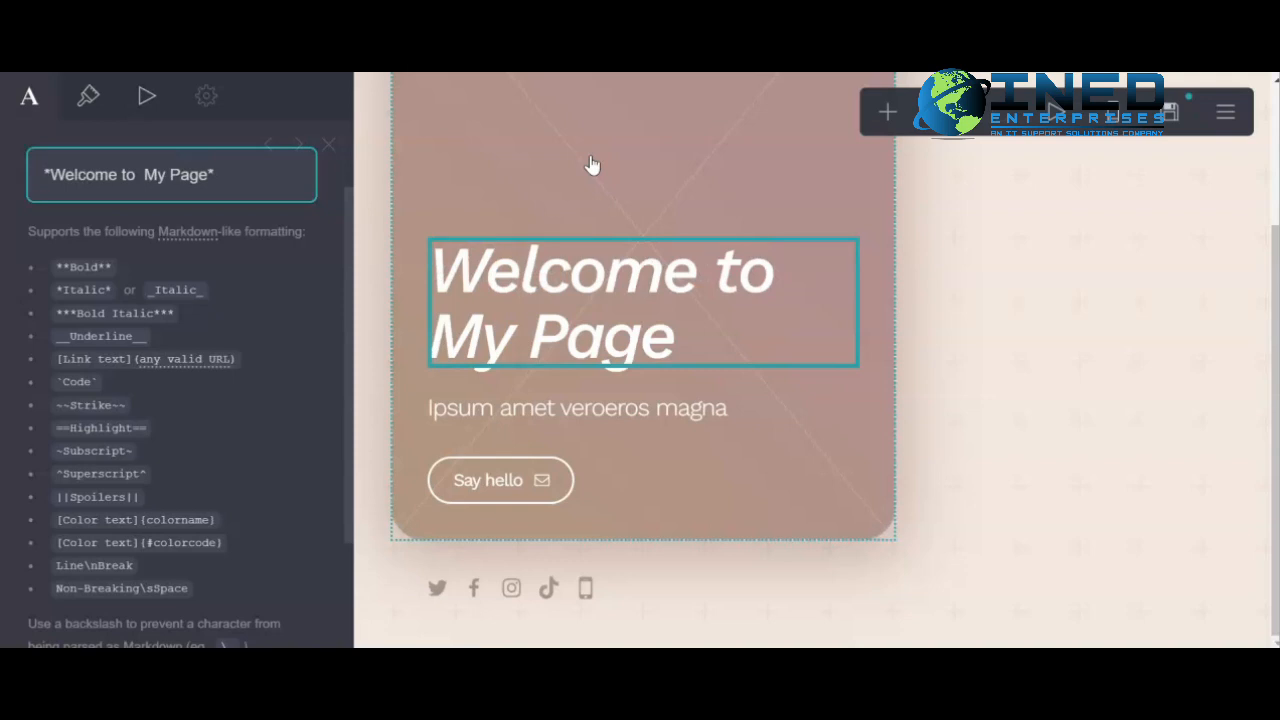
{"action": "left_click", "coordinate": [44, 267]}
{"action": "left_click", "coordinate": [98, 267]}
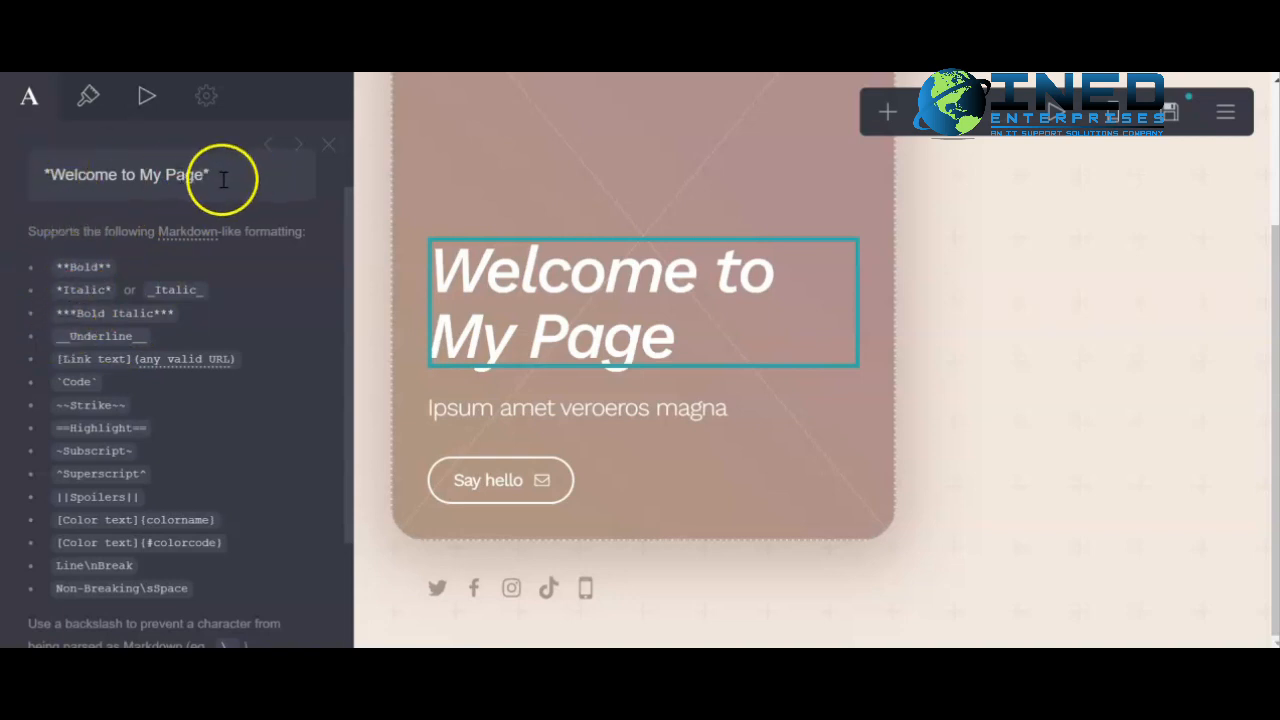
{"action": "left_click", "coordinate": [50, 178]}
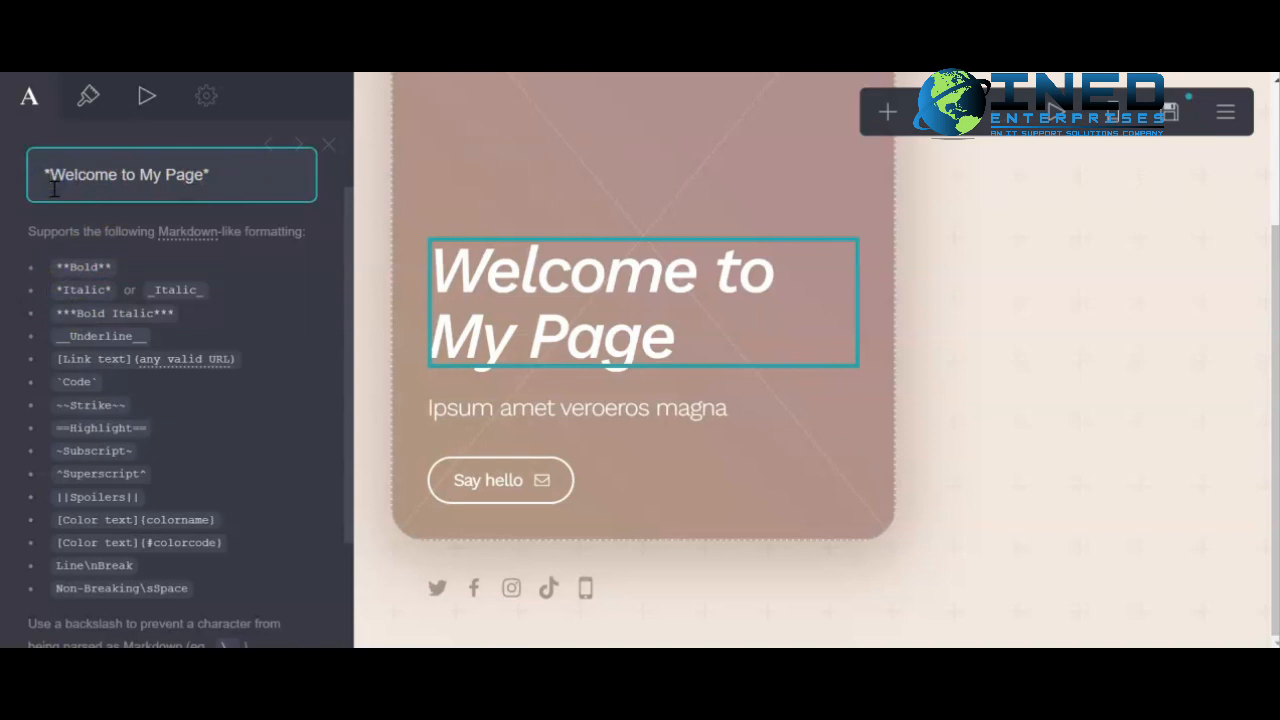
{"action": "type", "text": "*"}
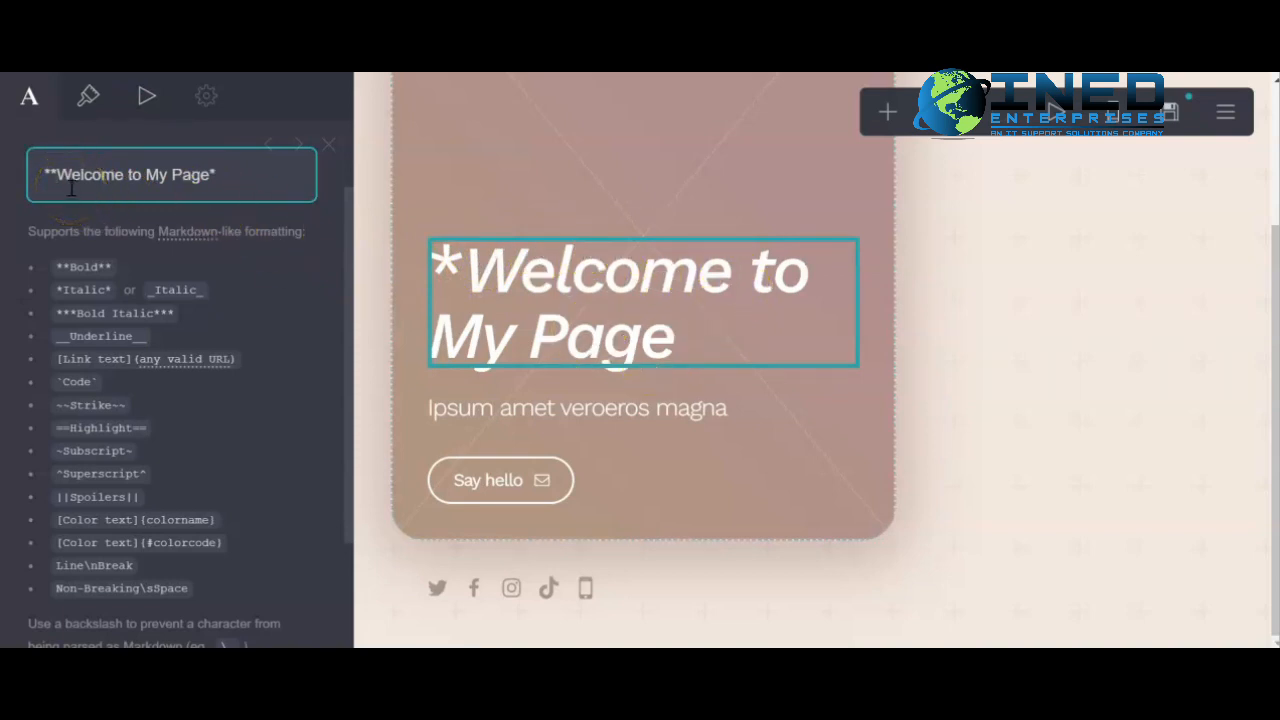
{"action": "key", "text": "BackSpace"}
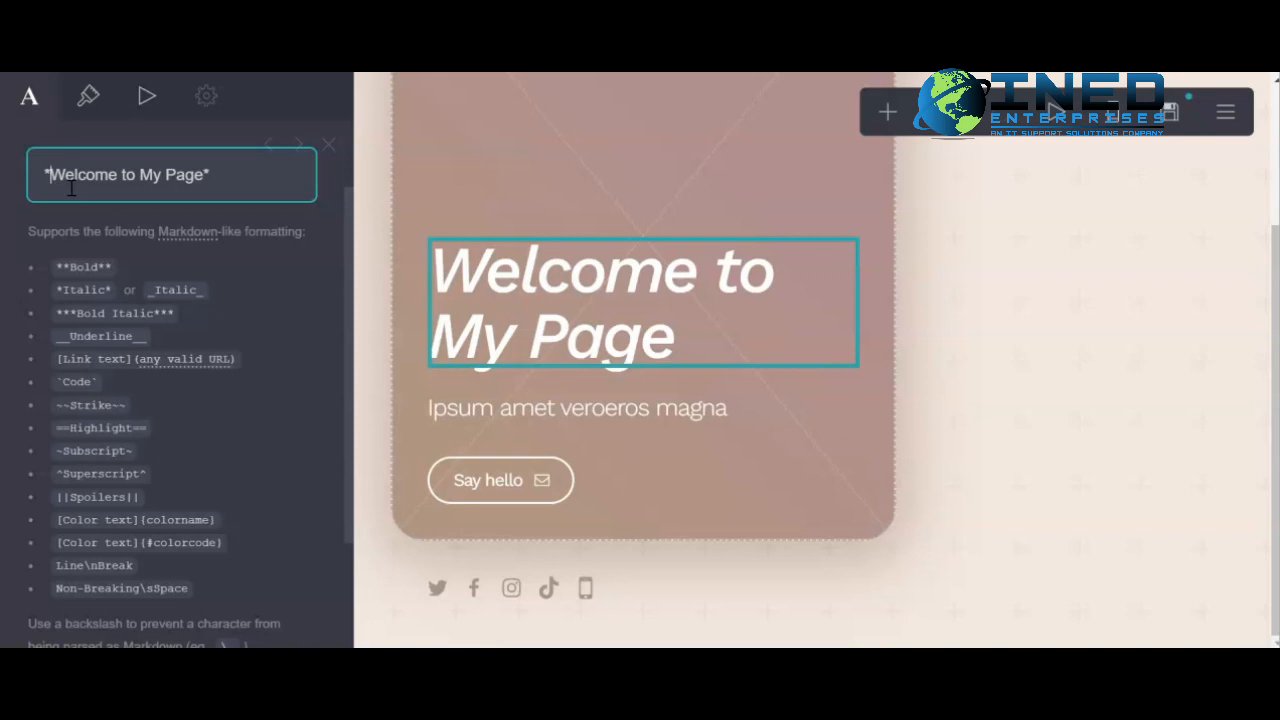
- Change the site title's markers to triple asterisks on both ends to make it bold italic
{"action": "type", "text": "**"}
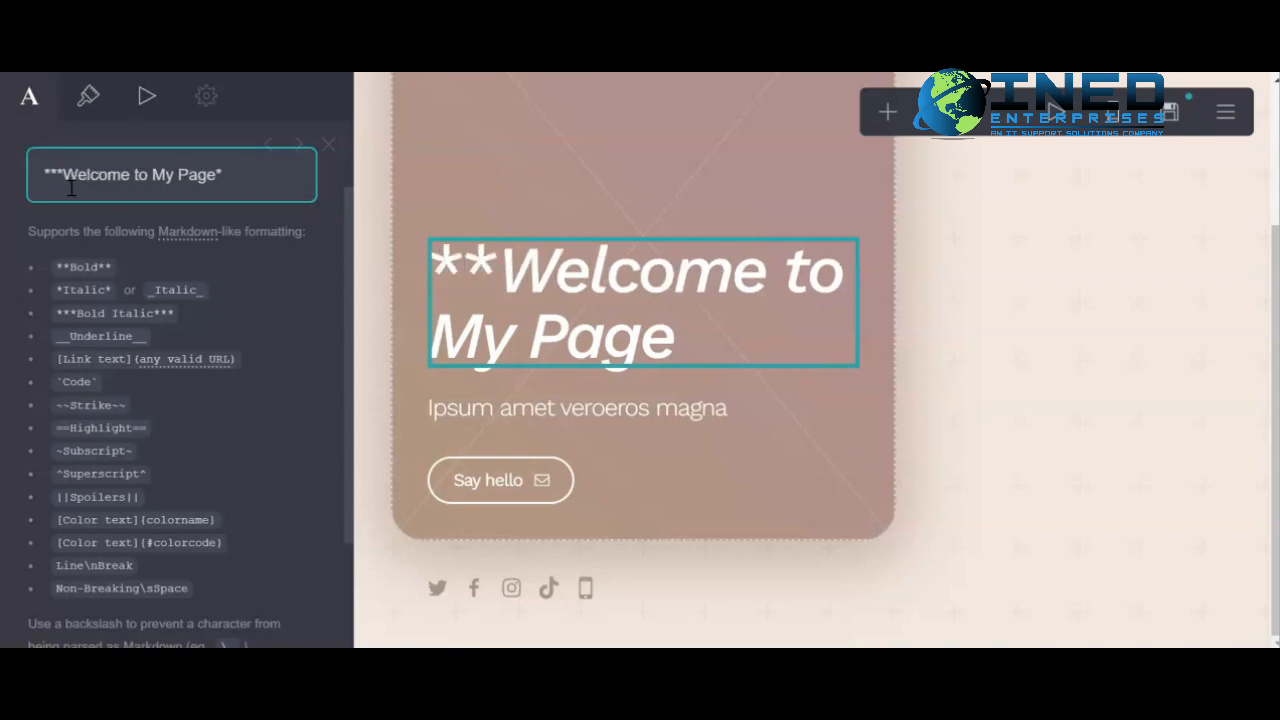
{"action": "key", "text": "Right"}
{"action": "key", "text": "Right"}
{"action": "key", "text": "Right"}
{"action": "key", "text": "Right"}
{"action": "key", "text": "Right"}
{"action": "key", "text": "Right"}
{"action": "key", "text": "Right"}
{"action": "key", "text": "Right"}
{"action": "key", "text": "Right"}
{"action": "key", "text": "Right"}
{"action": "key", "text": "Right"}
{"action": "key", "text": "Right"}
{"action": "key", "text": "Right"}
{"action": "key", "text": "Right"}
{"action": "key", "text": "Right"}
{"action": "key", "text": "Right"}
{"action": "key", "text": "Right"}
{"action": "key", "text": "Right"}
{"action": "key", "text": "Right"}
{"action": "type", "text": "***"}
{"action": "key", "text": "BackSpace"}
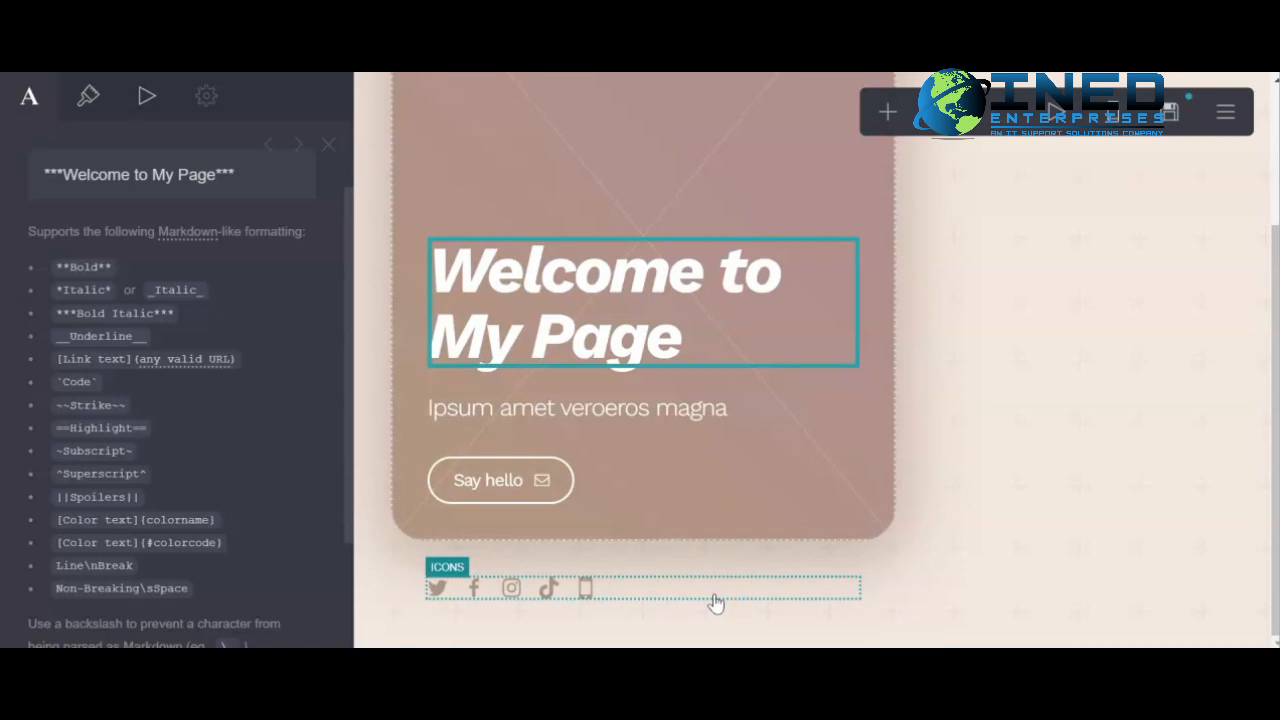
- Rename the 'Say hello' button's label to 'For Inquiries'
{"action": "left_click", "coordinate": [497, 476]}
{"action": "left_click", "coordinate": [166, 262]}
{"action": "triple_click", "coordinate": [130, 371]}
{"action": "type", "text": "Inquiries"}
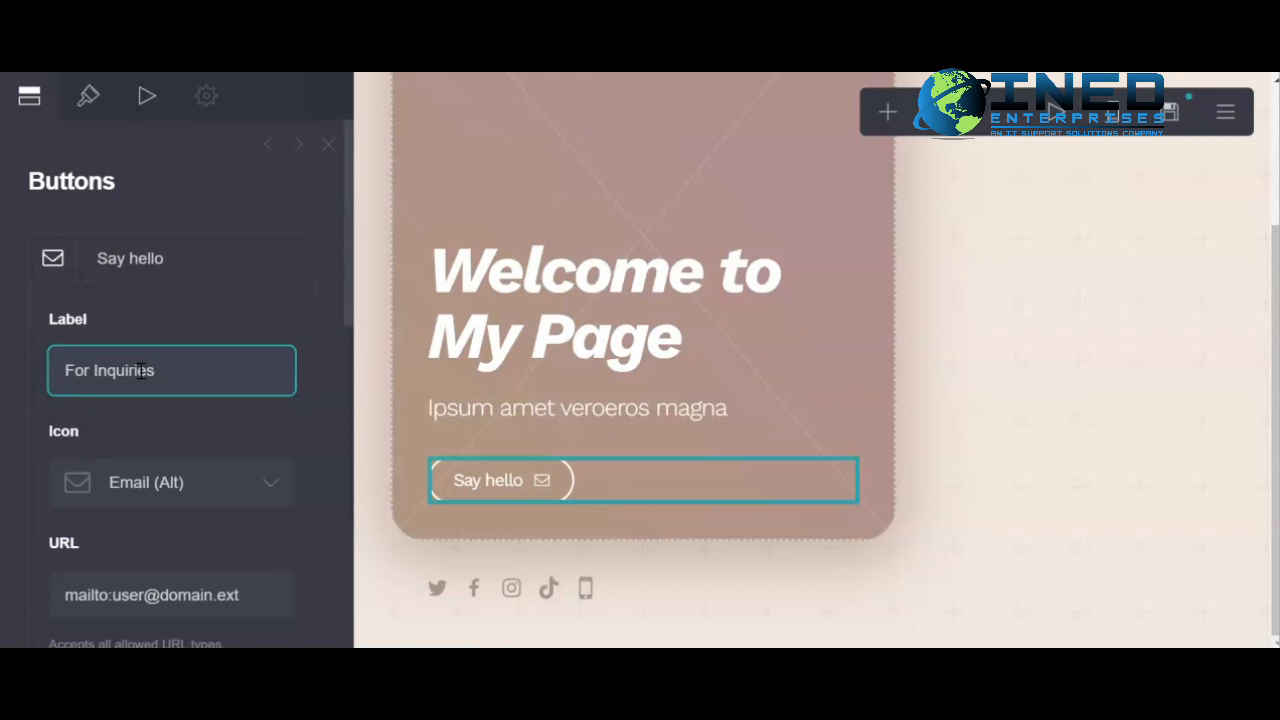
{"action": "left_click", "coordinate": [206, 426]}
- Browse the list of available icons for the button
{"action": "scroll", "coordinate": [135, 400], "scroll_direction": "down", "scroll_amount": 2}
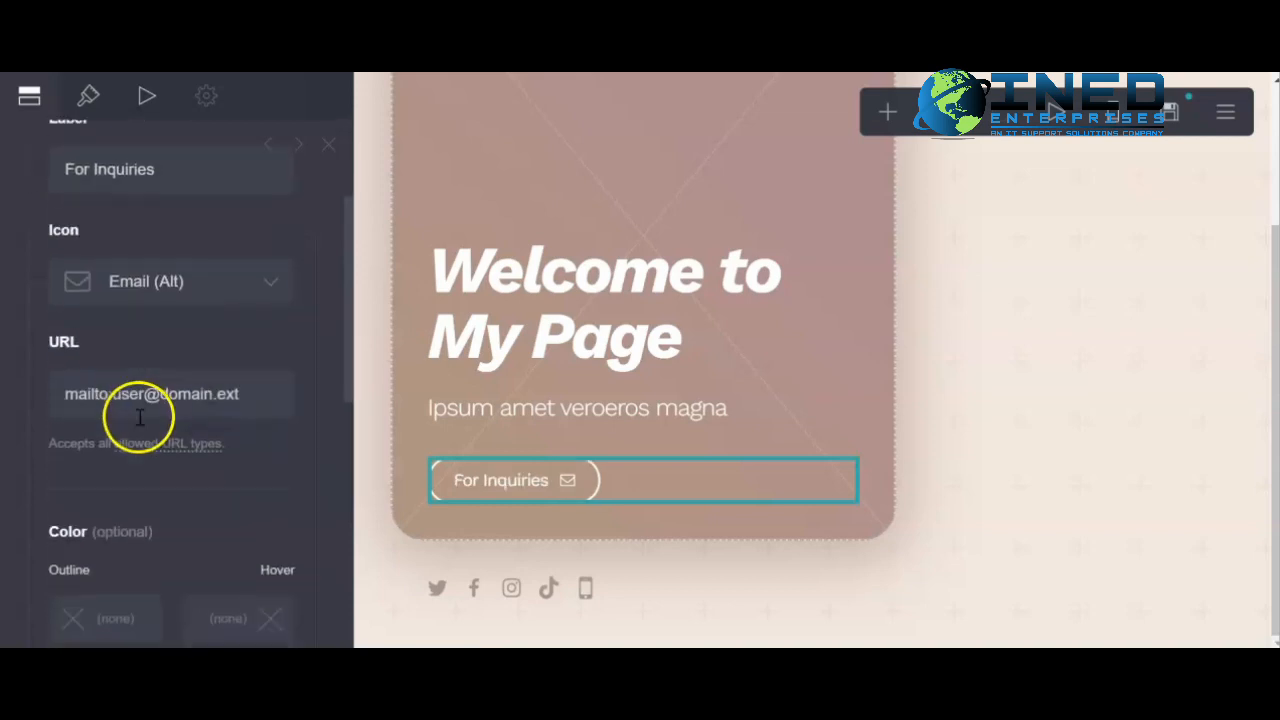
{"action": "left_click", "coordinate": [245, 283]}
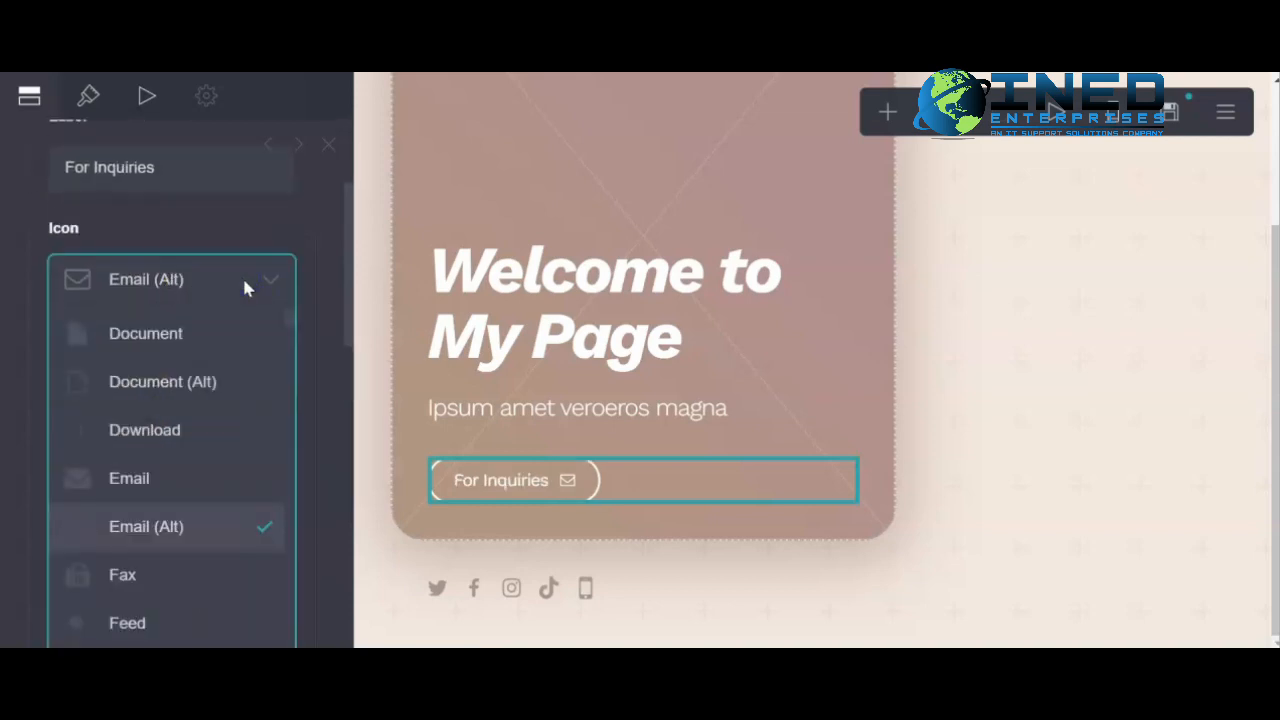
{"action": "left_click", "coordinate": [28, 418]}
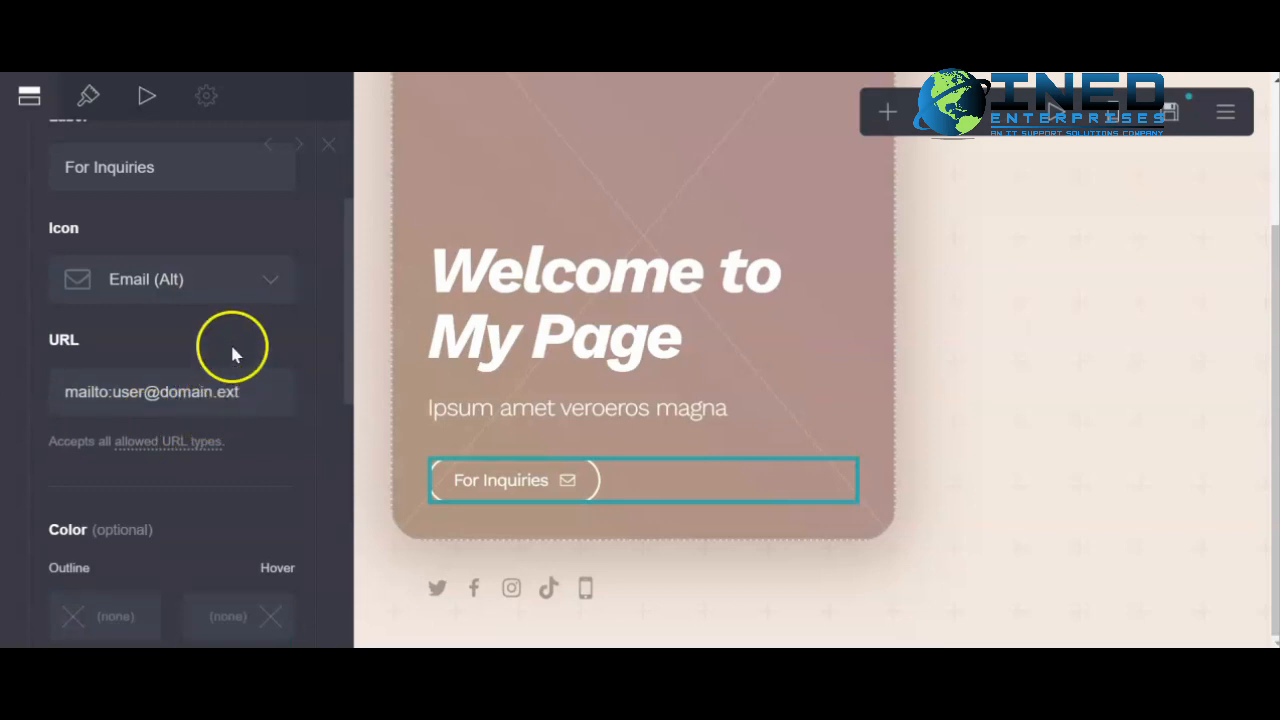
{"action": "left_click", "coordinate": [256, 290]}
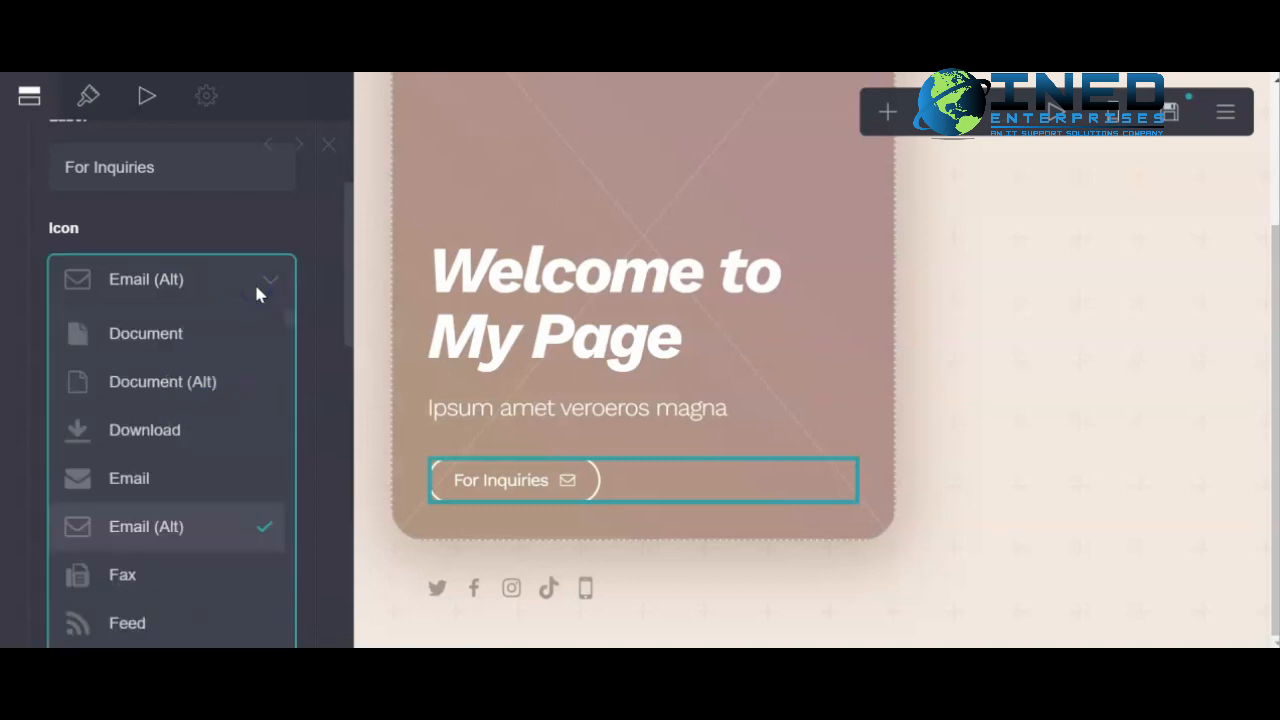
{"action": "scroll", "coordinate": [160, 380], "scroll_direction": "down", "scroll_amount": 1}
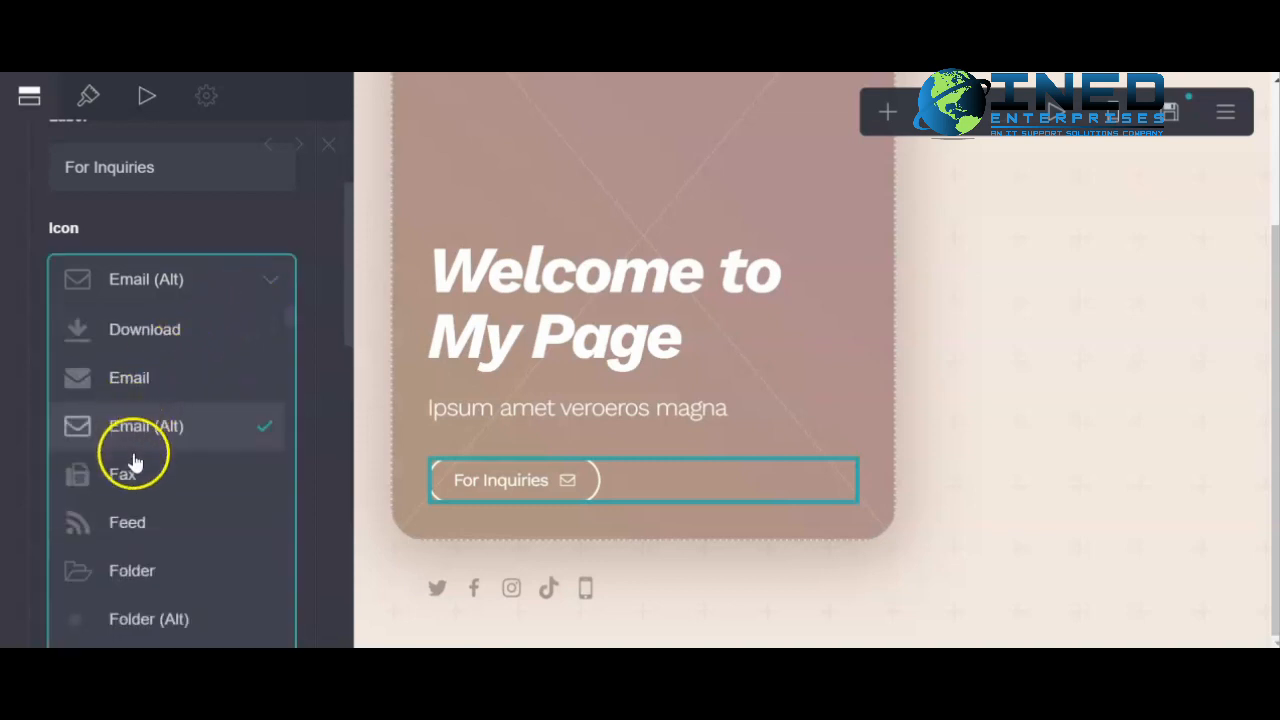
{"action": "scroll", "coordinate": [135, 460], "scroll_direction": "down", "scroll_amount": 1}
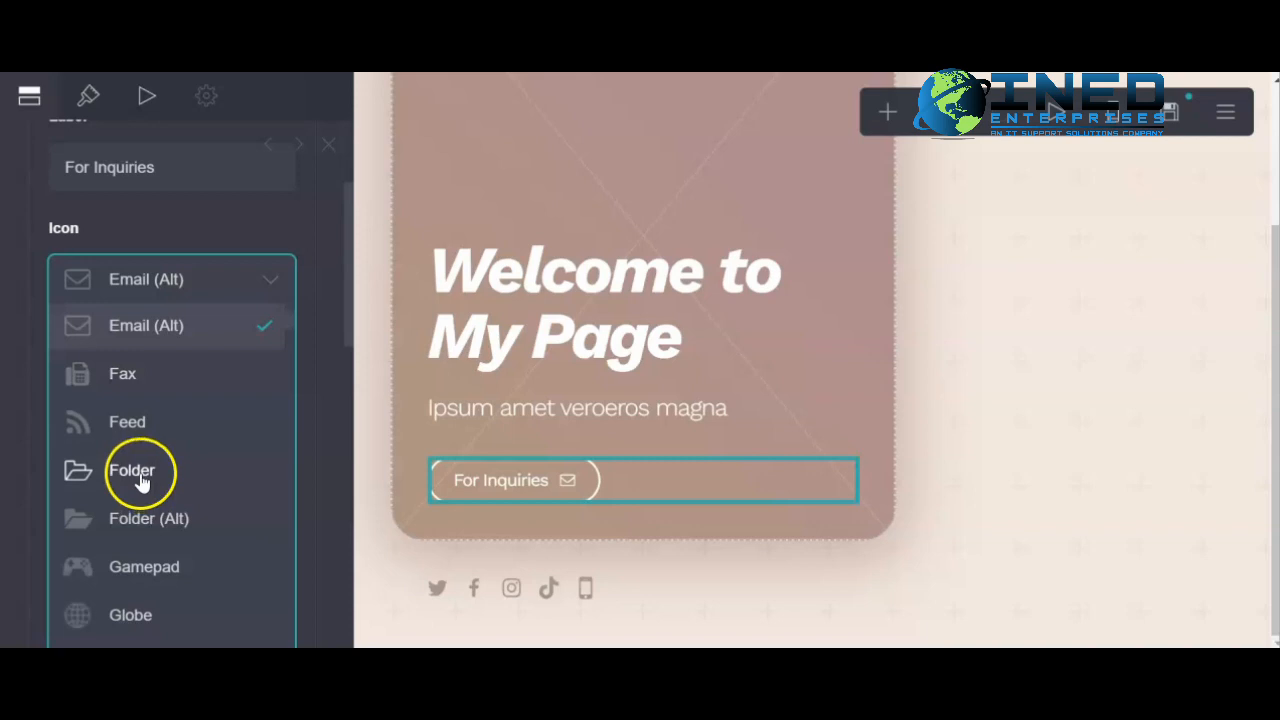
{"action": "scroll", "coordinate": [177, 434], "scroll_direction": "up", "scroll_amount": 5}
{"action": "scroll", "coordinate": [163, 380], "scroll_direction": "up", "scroll_amount": 2}
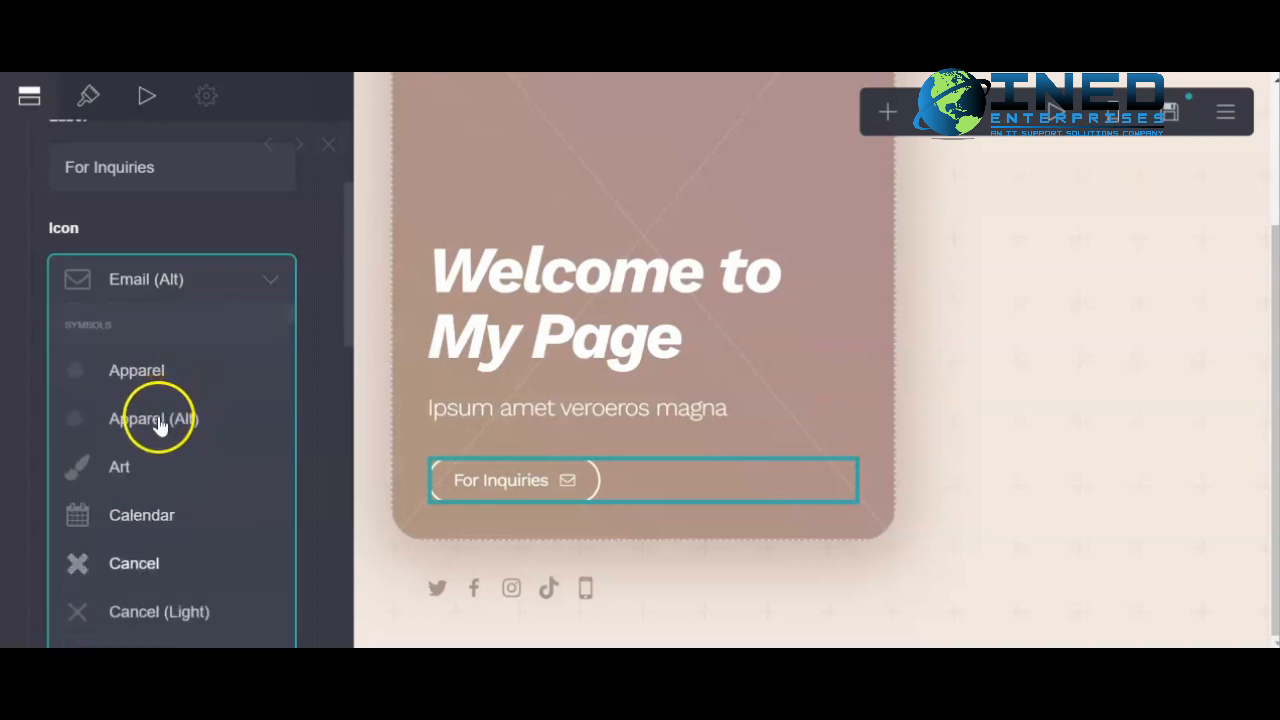
{"action": "scroll", "coordinate": [166, 423], "scroll_direction": "down", "scroll_amount": 10}
{"action": "scroll", "coordinate": [172, 450], "scroll_direction": "down", "scroll_amount": 1}
{"action": "left_click", "coordinate": [185, 227]}
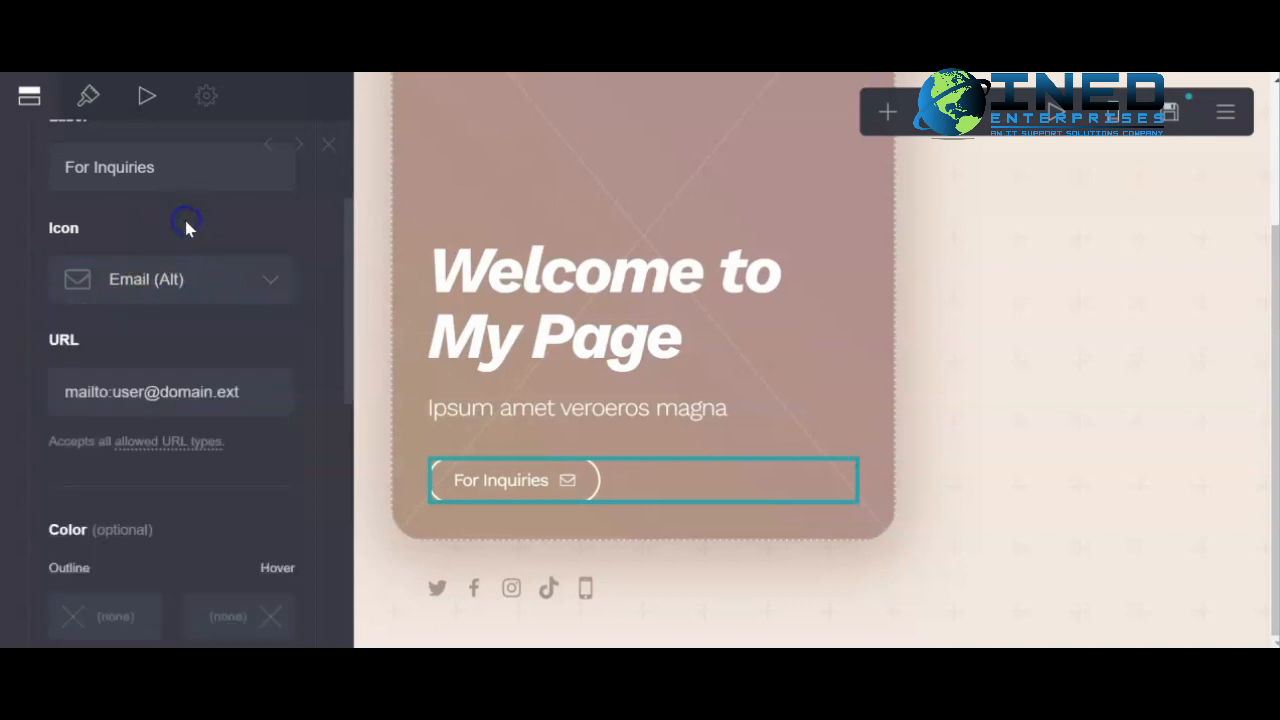
{"action": "left_click", "coordinate": [271, 394]}
{"action": "left_click", "coordinate": [221, 289]}
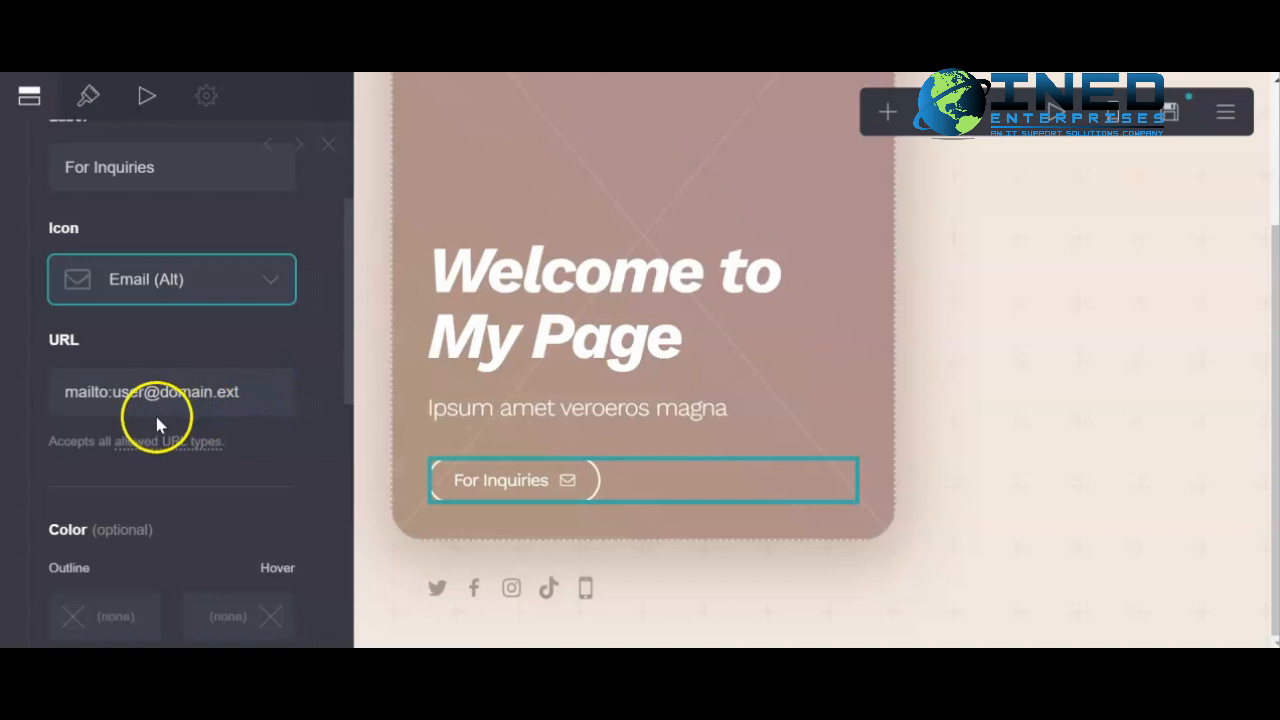
- Select the social icons row and delete the Facebook, Instagram and TikTok icons
{"action": "left_click", "coordinate": [626, 594]}
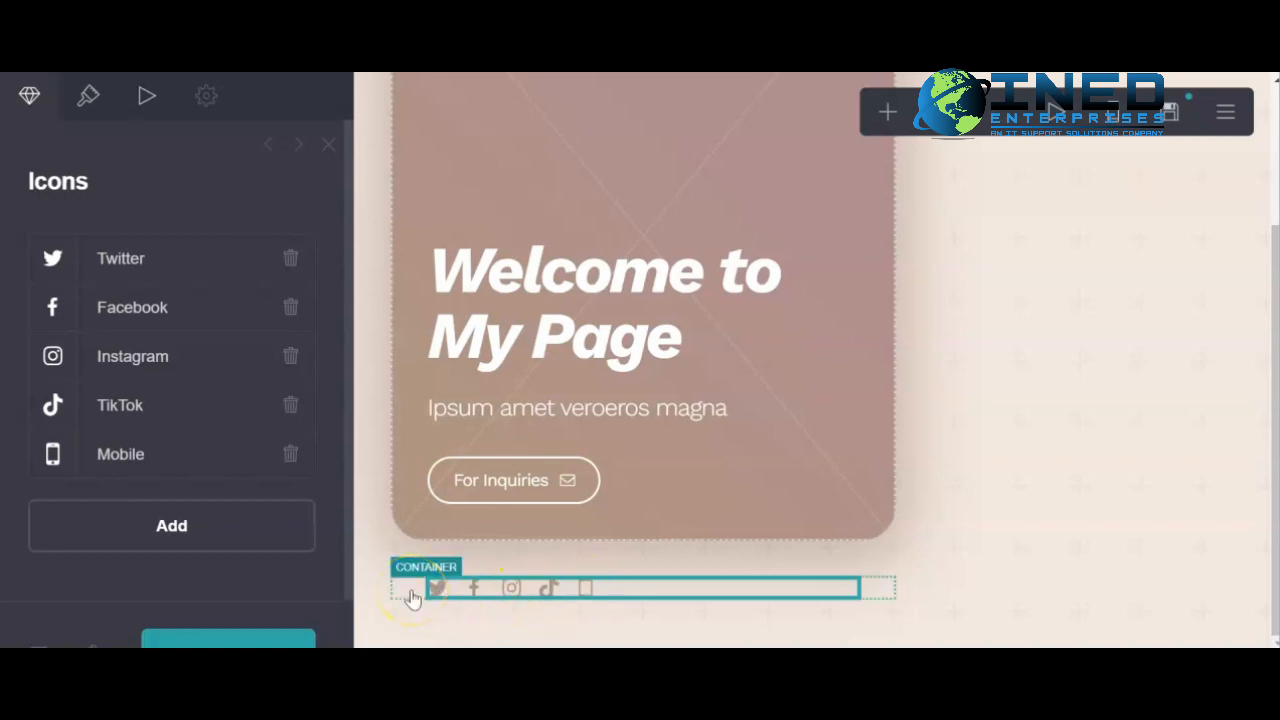
{"action": "left_click", "coordinate": [502, 597]}
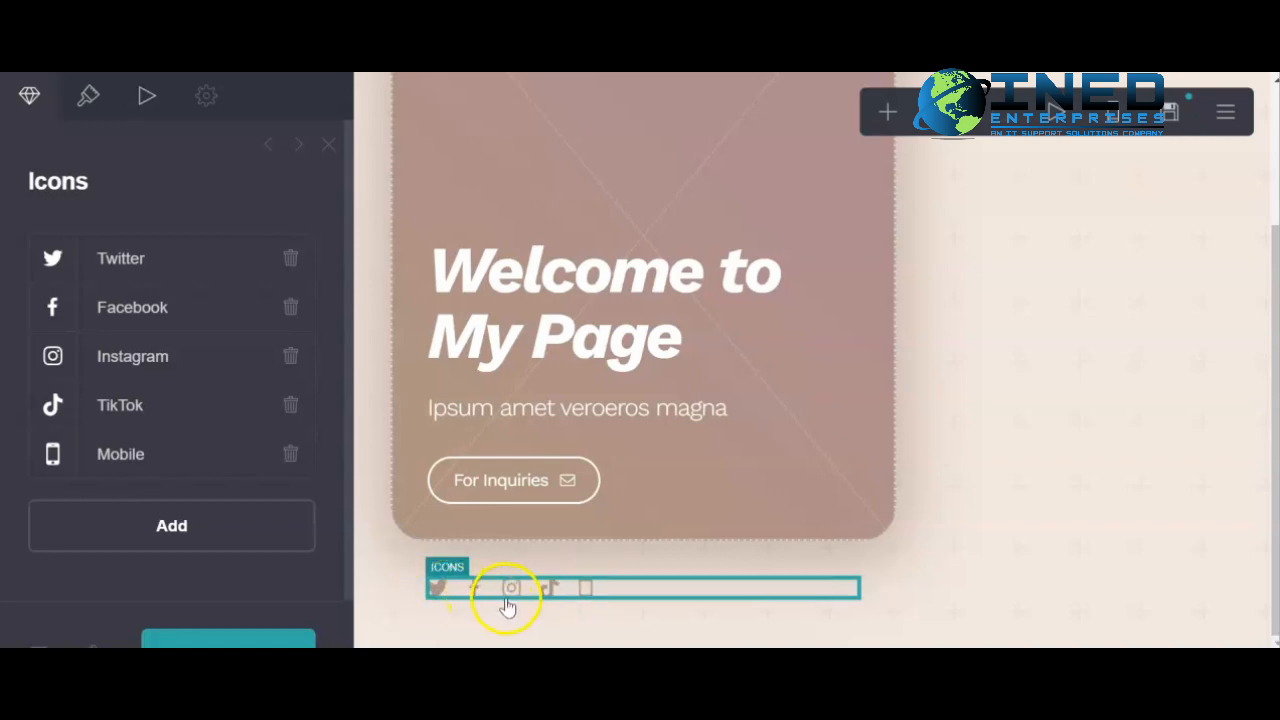
{"action": "left_click", "coordinate": [291, 308]}
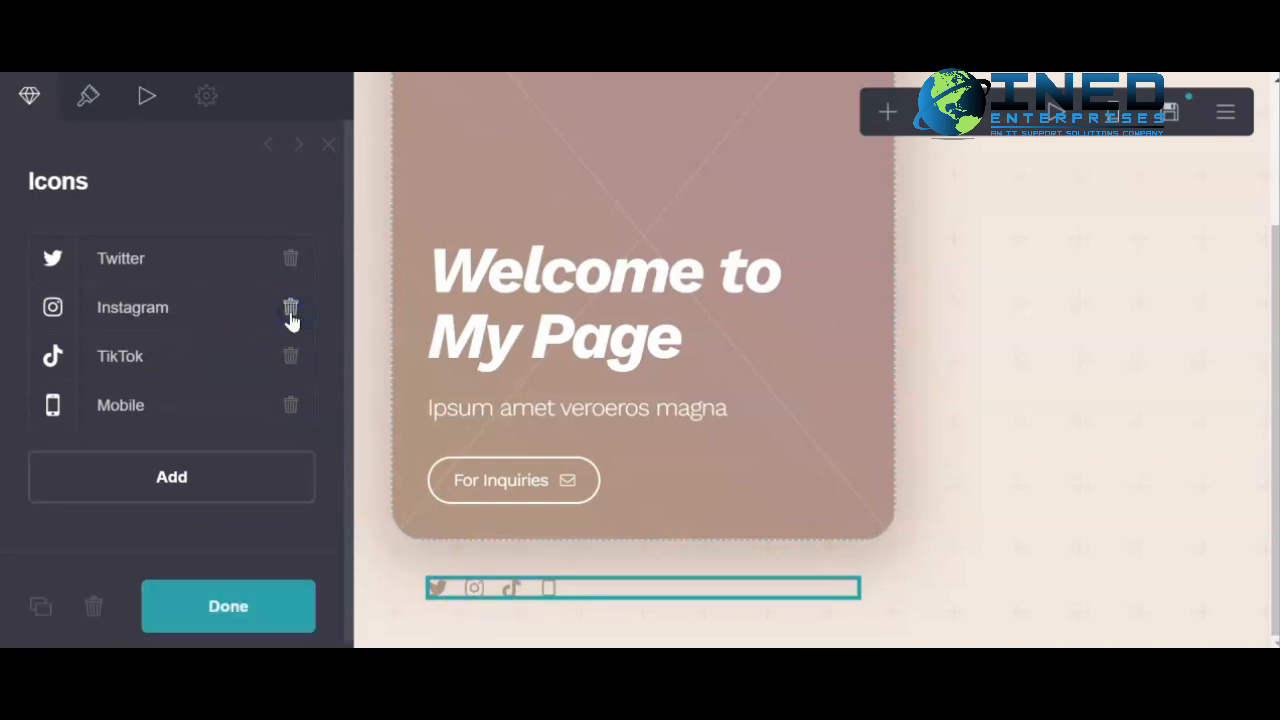
{"action": "left_click", "coordinate": [291, 312]}
{"action": "left_click", "coordinate": [293, 308]}
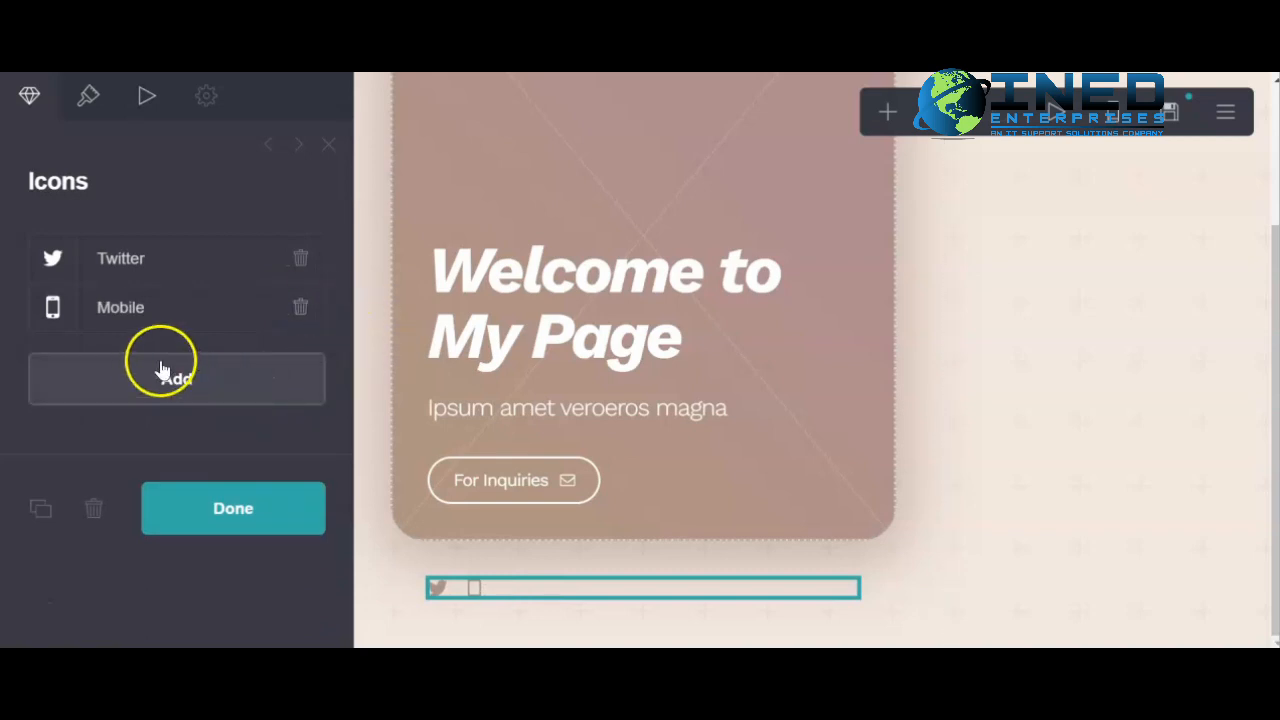
- Add a new social icon and set its type to Amazon Music
{"action": "left_click", "coordinate": [181, 400]}
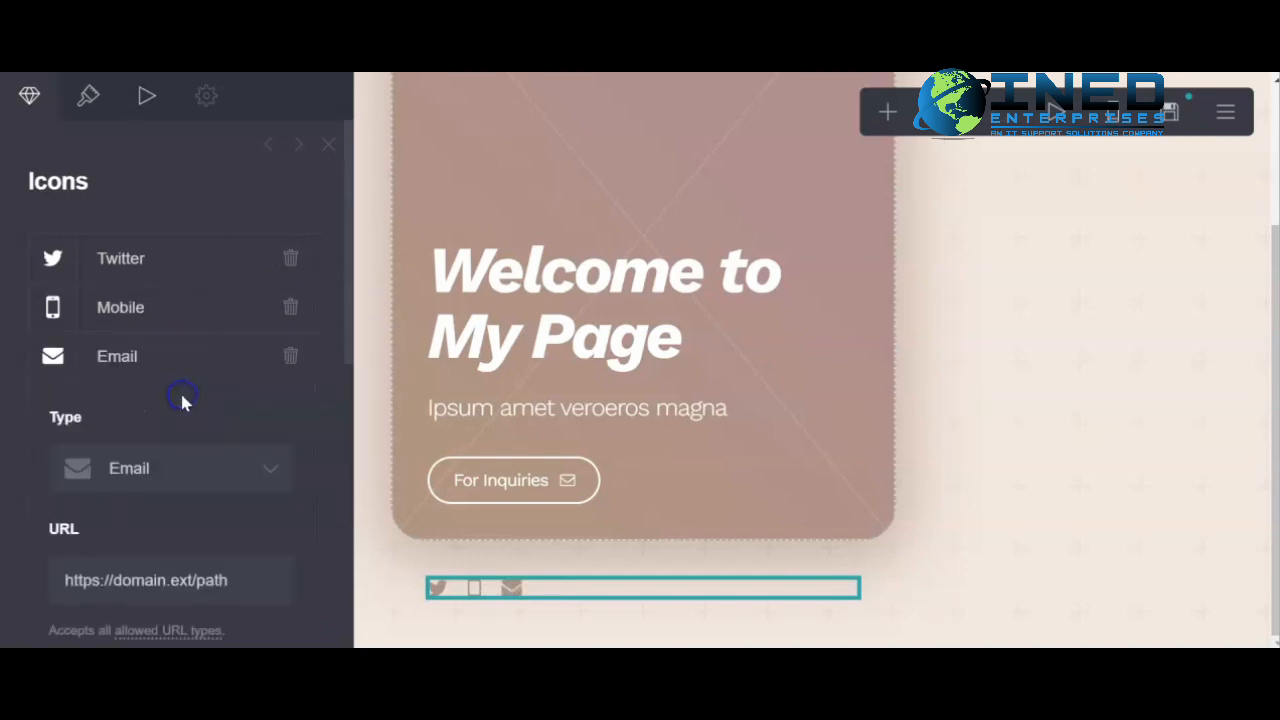
{"action": "scroll", "coordinate": [182, 410], "scroll_direction": "down", "scroll_amount": 2}
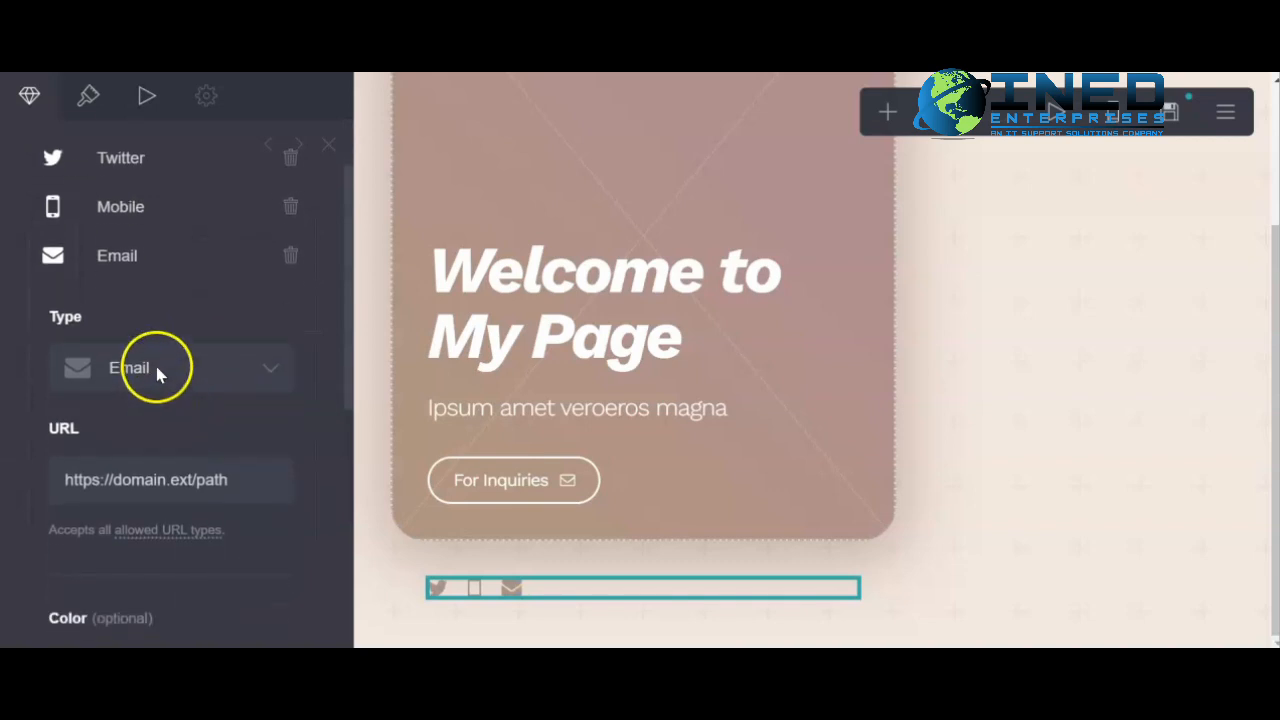
{"action": "left_click", "coordinate": [160, 366]}
{"action": "scroll", "coordinate": [160, 370], "scroll_direction": "down", "scroll_amount": 8}
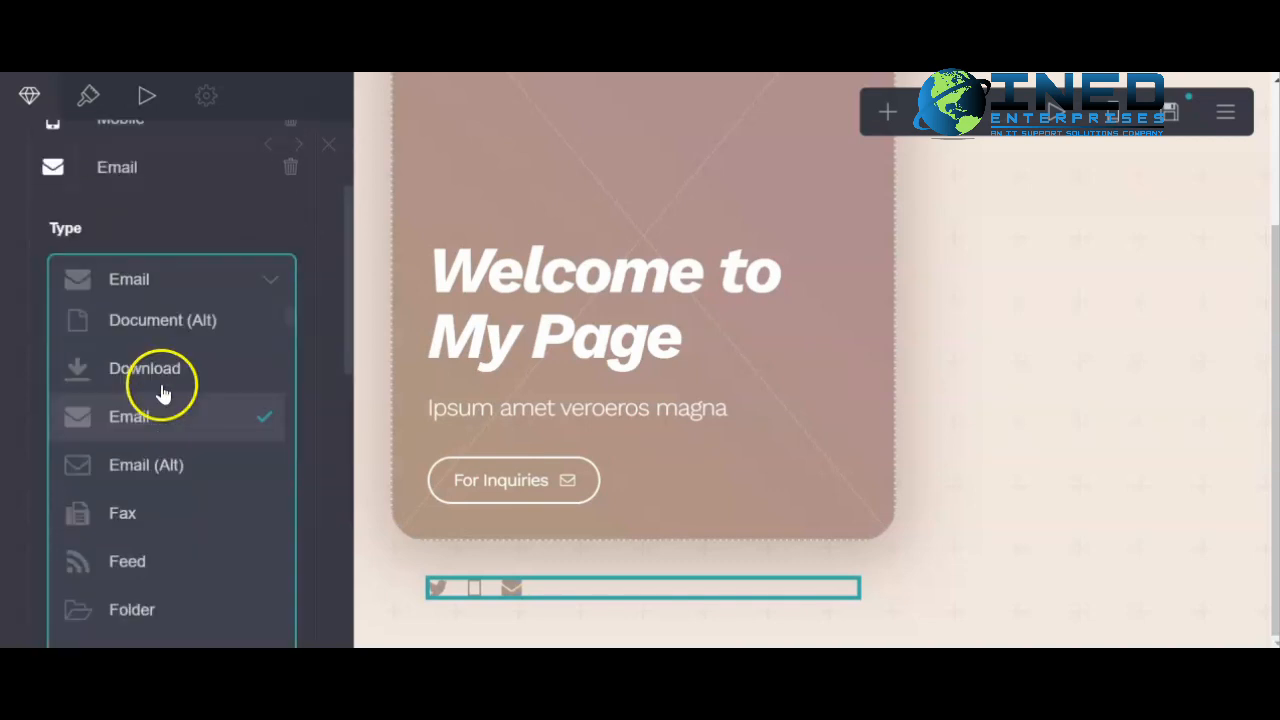
{"action": "scroll", "coordinate": [152, 417], "scroll_direction": "up", "scroll_amount": 15}
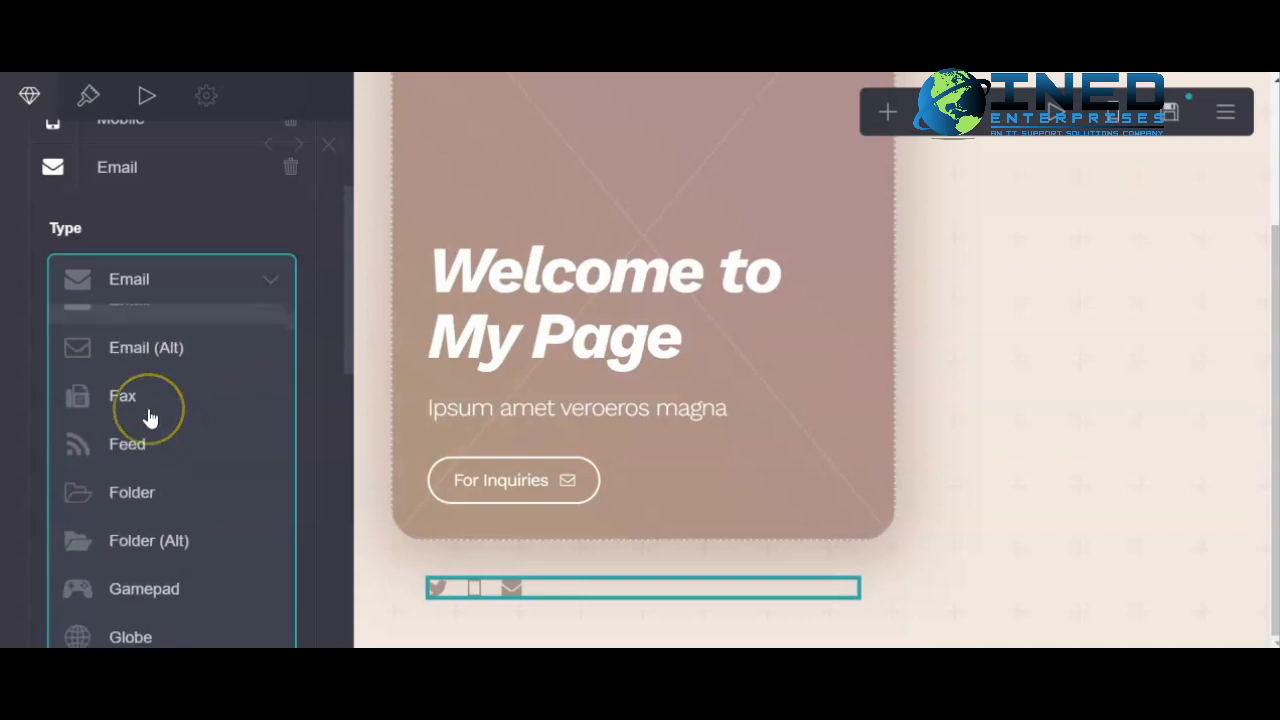
{"action": "scroll", "coordinate": [158, 420], "scroll_direction": "down", "scroll_amount": 20}
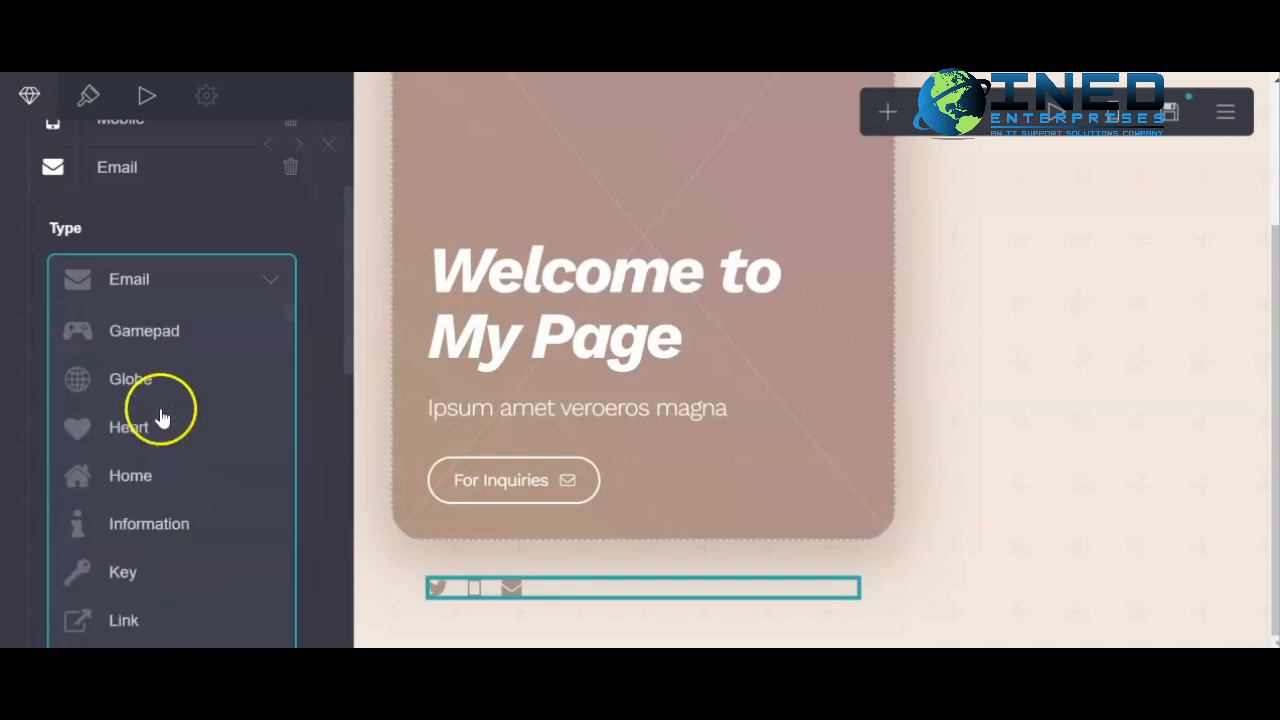
{"action": "scroll", "coordinate": [155, 428], "scroll_direction": "down", "scroll_amount": 15}
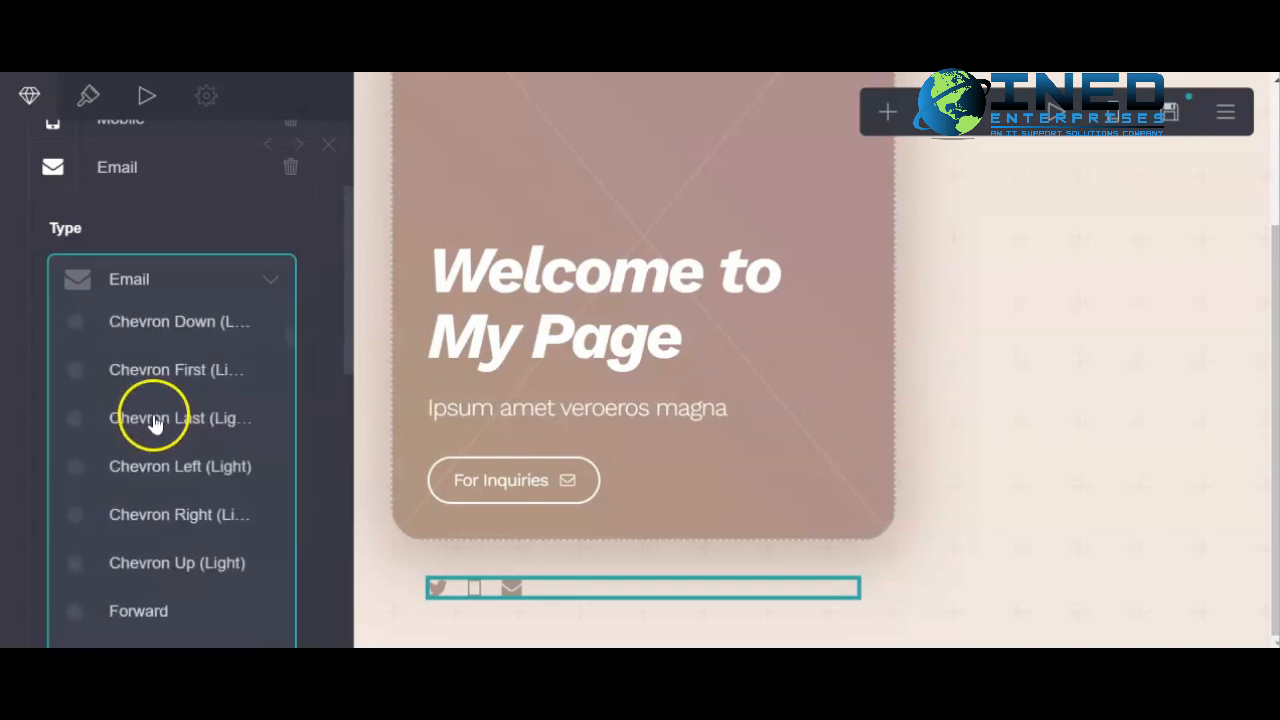
{"action": "scroll", "coordinate": [155, 428], "scroll_direction": "down", "scroll_amount": 10}
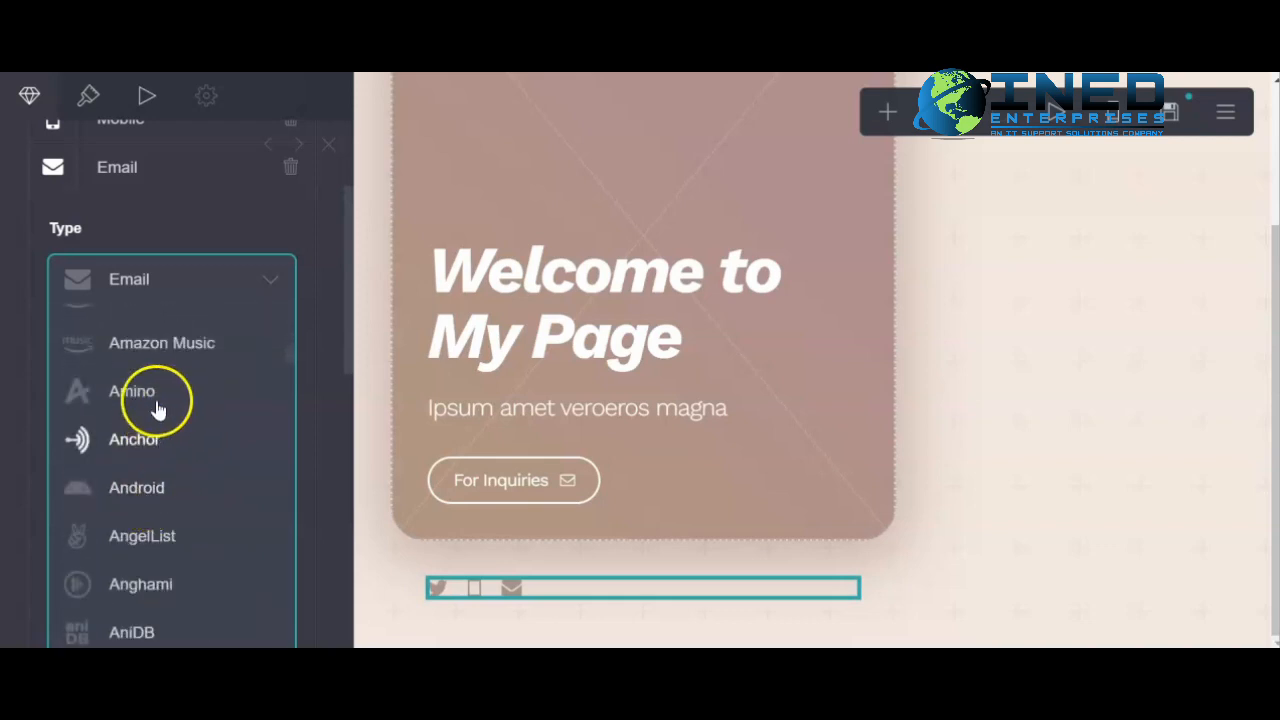
{"action": "scroll", "coordinate": [149, 380], "scroll_direction": "up", "scroll_amount": 2}
{"action": "left_click", "coordinate": [155, 455]}
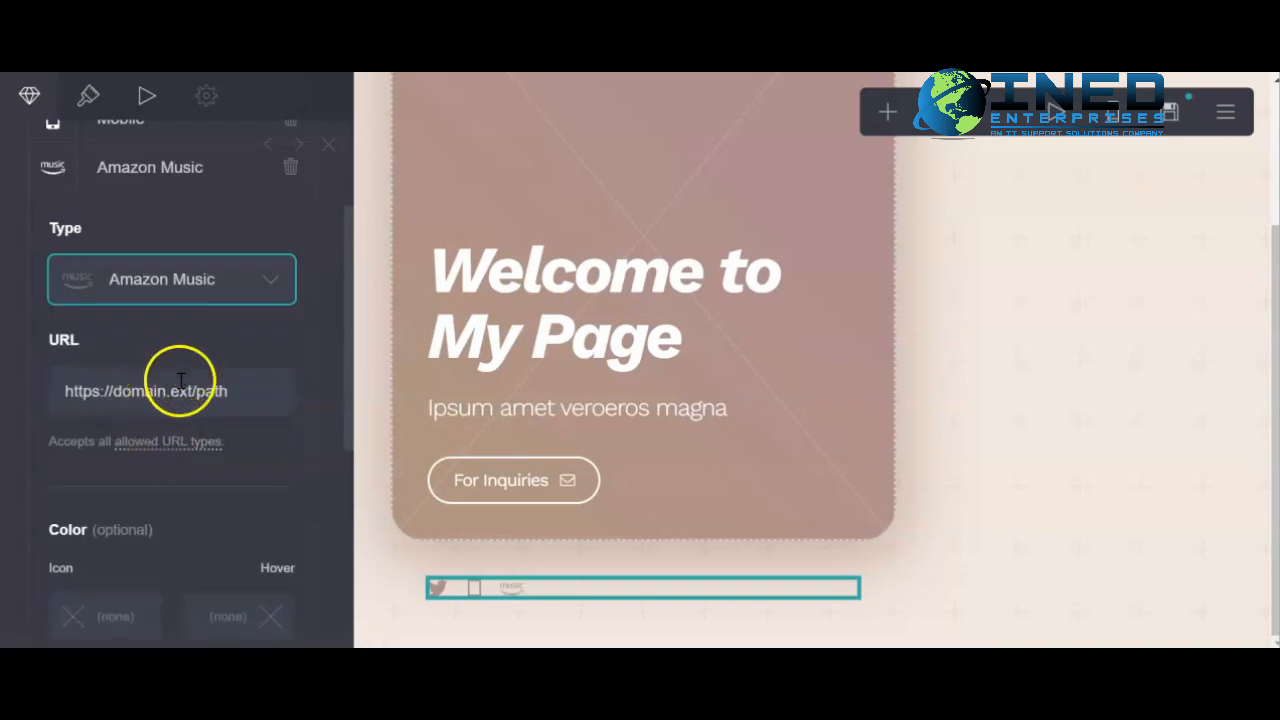
- Inspect the URL fields of the Amazon Music and Twitter icons
{"action": "scroll", "coordinate": [155, 460], "scroll_direction": "down", "scroll_amount": 3}
{"action": "scroll", "coordinate": [142, 470], "scroll_direction": "up", "scroll_amount": 3}
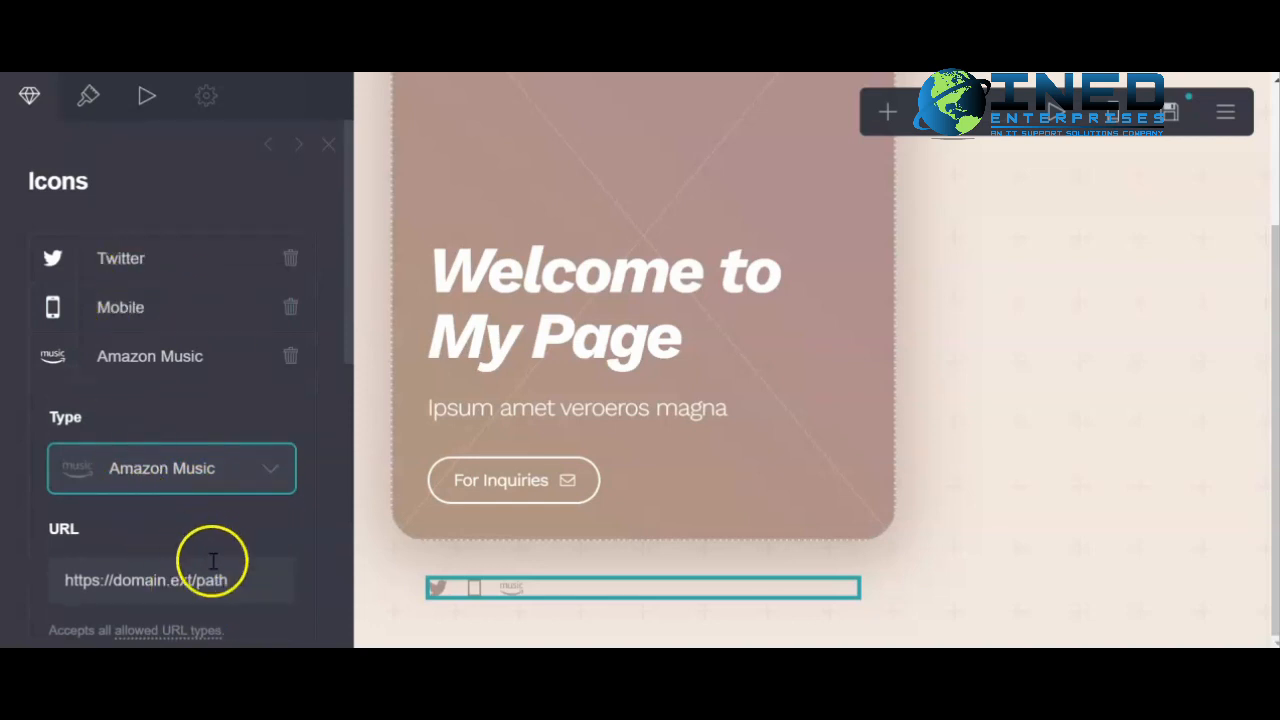
{"action": "left_click_drag", "start_coordinate": [249, 586], "coordinate": [58, 585]}
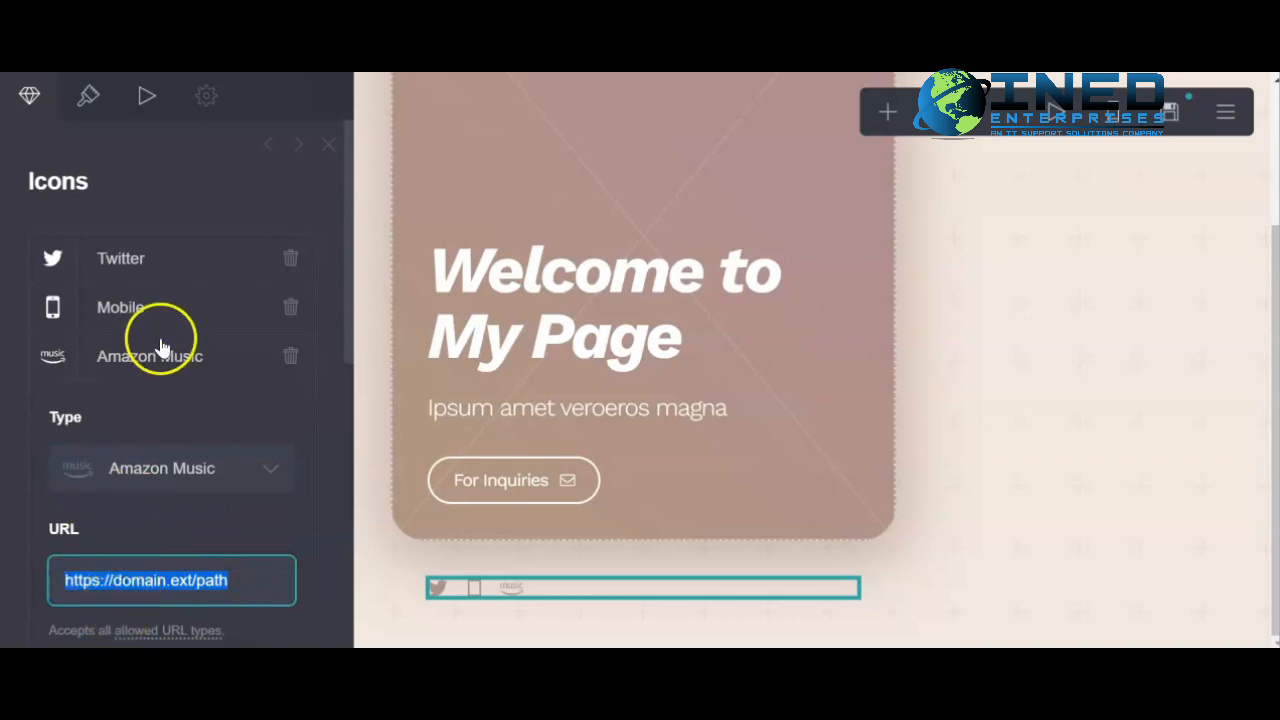
{"action": "left_click", "coordinate": [163, 250]}
{"action": "left_click_drag", "start_coordinate": [249, 488], "coordinate": [33, 477]}
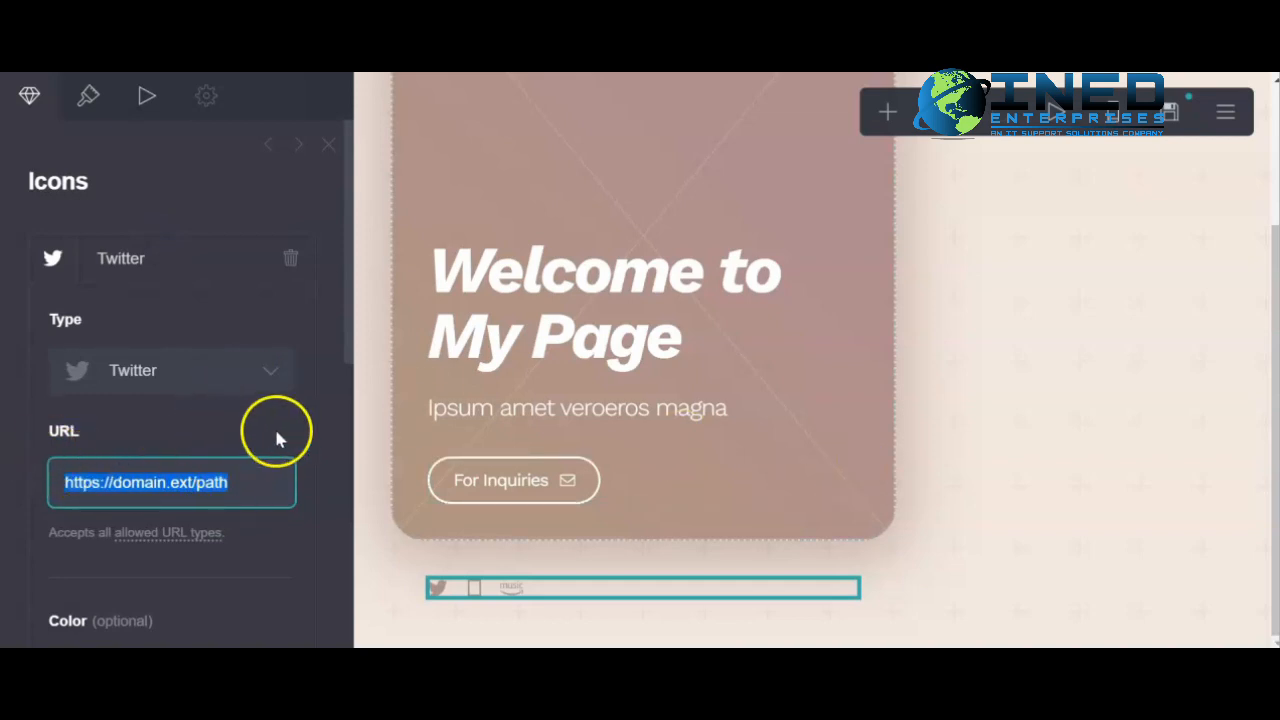
{"action": "left_click", "coordinate": [320, 415]}
- Add another social icon and set its type to Teespring
{"action": "scroll", "coordinate": [177, 470], "scroll_direction": "down", "scroll_amount": 6}
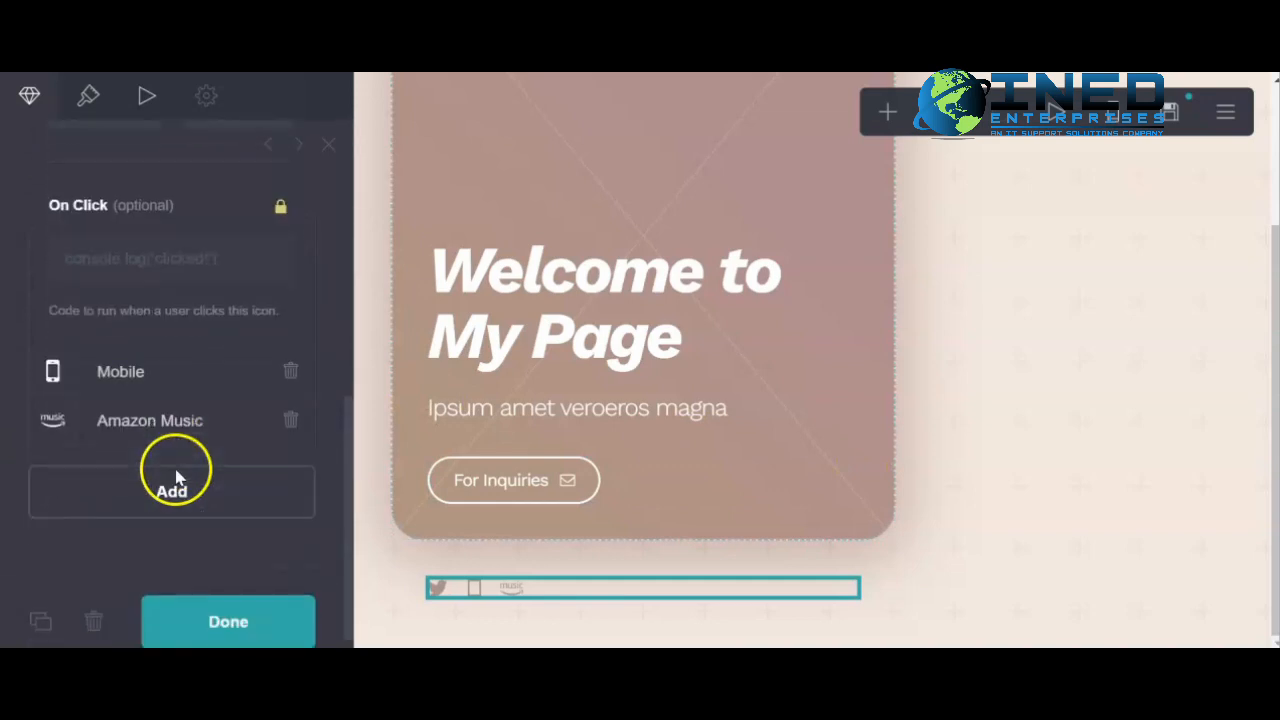
{"action": "left_click", "coordinate": [206, 505]}
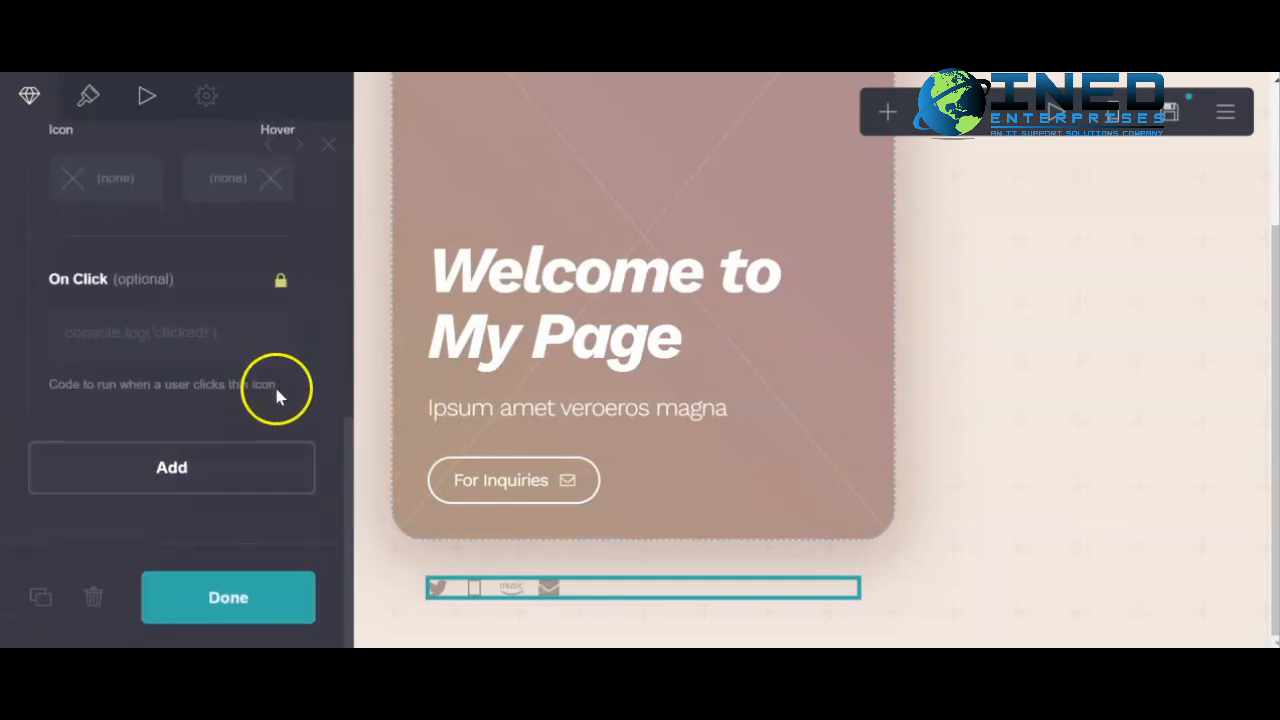
{"action": "scroll", "coordinate": [178, 340], "scroll_direction": "up", "scroll_amount": 5}
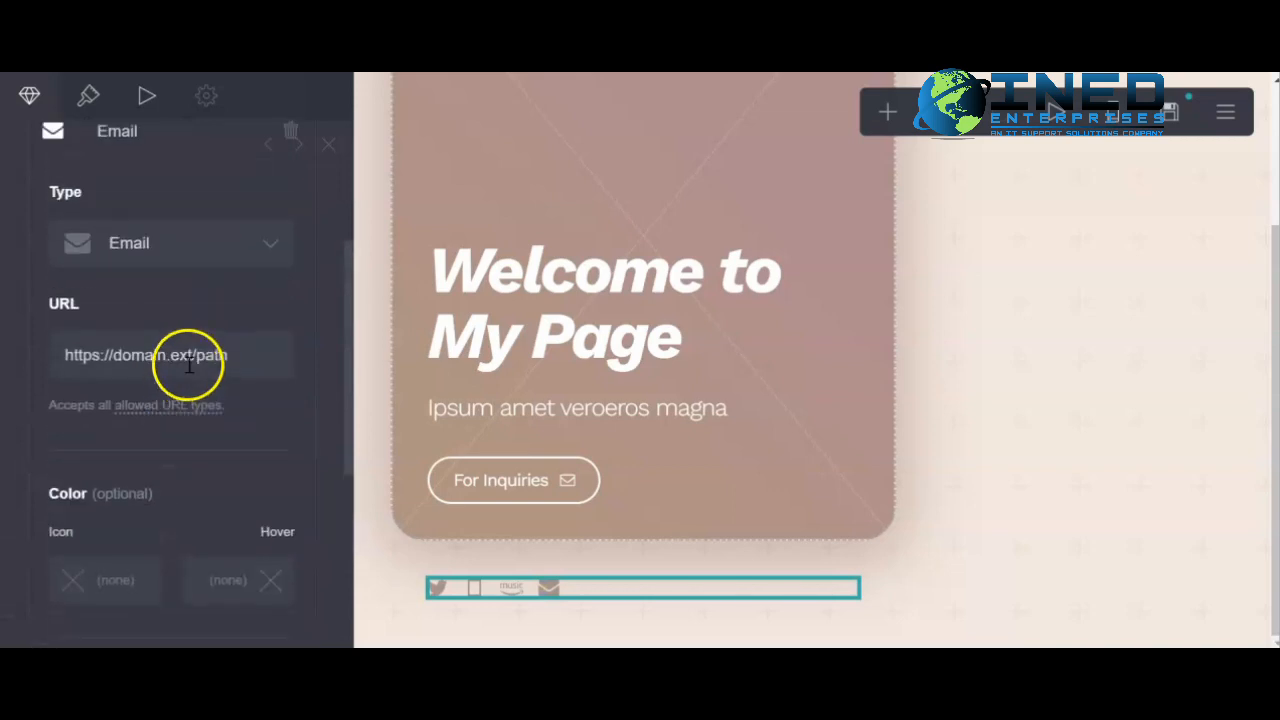
{"action": "scroll", "coordinate": [210, 283], "scroll_direction": "down", "scroll_amount": 5}
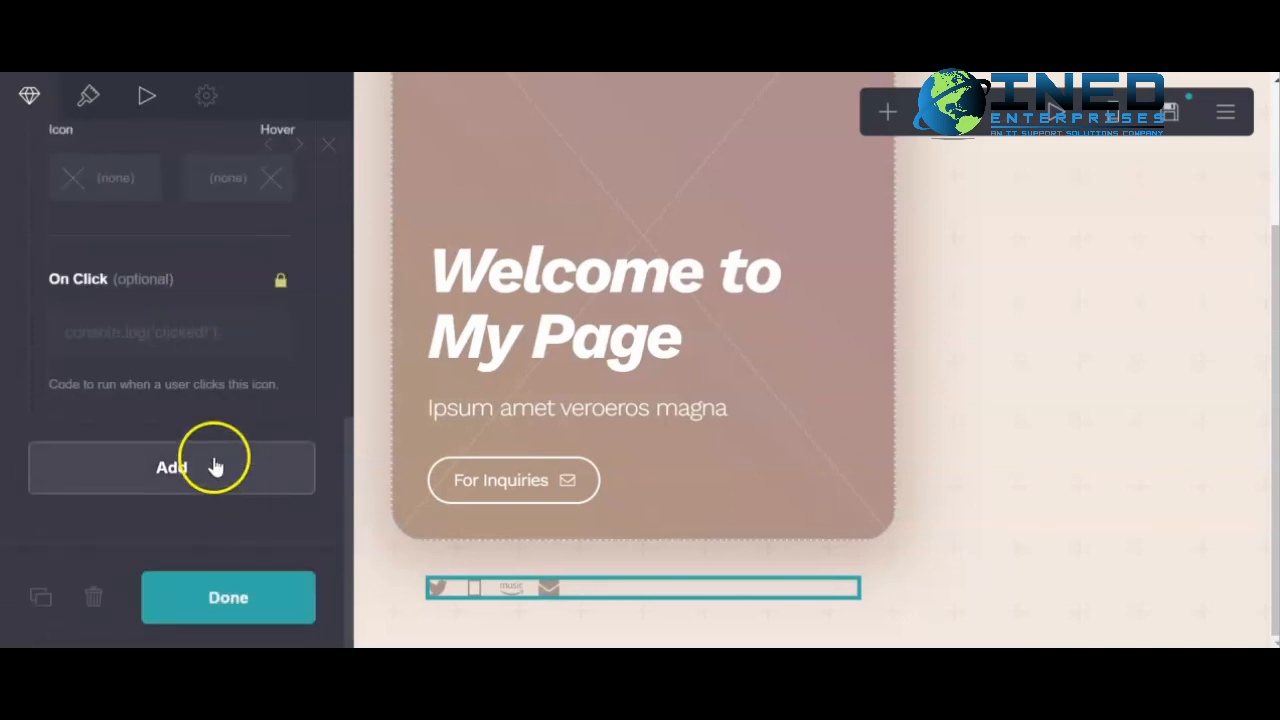
{"action": "scroll", "coordinate": [214, 460], "scroll_direction": "up", "scroll_amount": 4}
{"action": "scroll", "coordinate": [233, 245], "scroll_direction": "up", "scroll_amount": 4}
{"action": "left_click", "coordinate": [238, 343]}
{"action": "scroll", "coordinate": [157, 471], "scroll_direction": "down", "scroll_amount": 8}
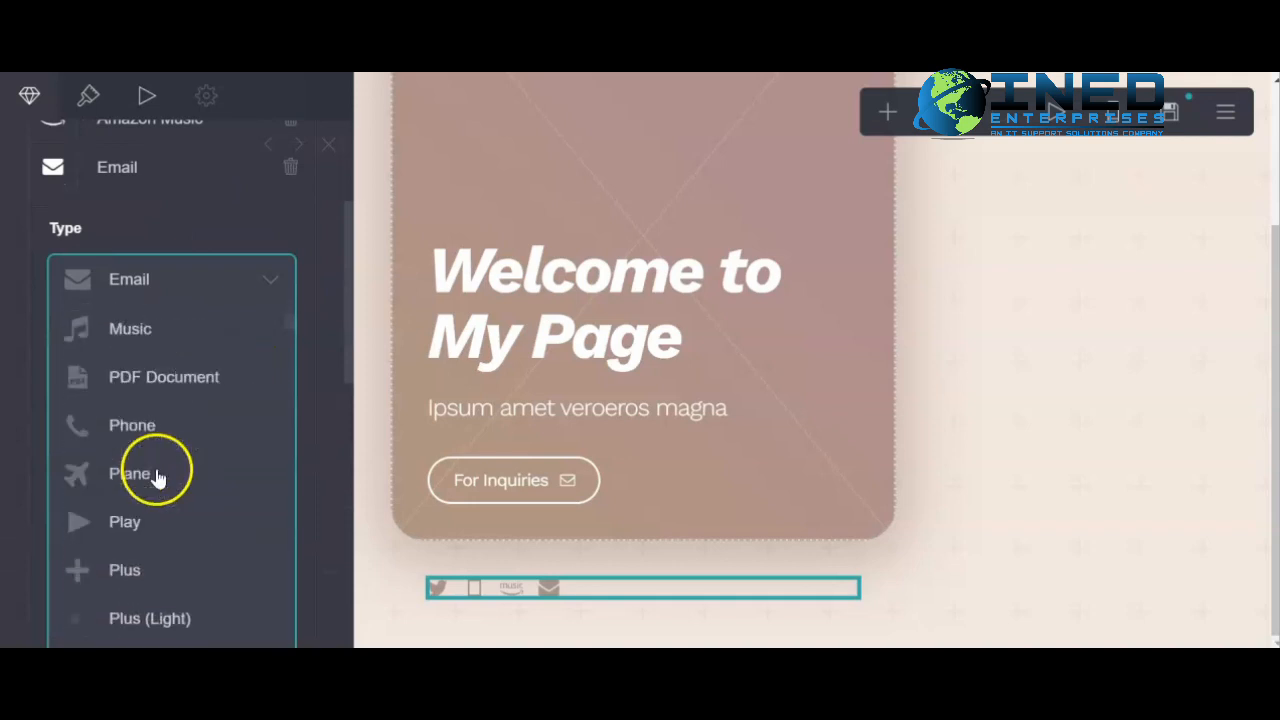
{"action": "scroll", "coordinate": [165, 487], "scroll_direction": "down", "scroll_amount": 10}
{"action": "left_click", "coordinate": [288, 352]}
{"action": "left_click_drag", "start_coordinate": [288, 350], "coordinate": [276, 597]}
{"action": "left_click", "coordinate": [167, 399]}
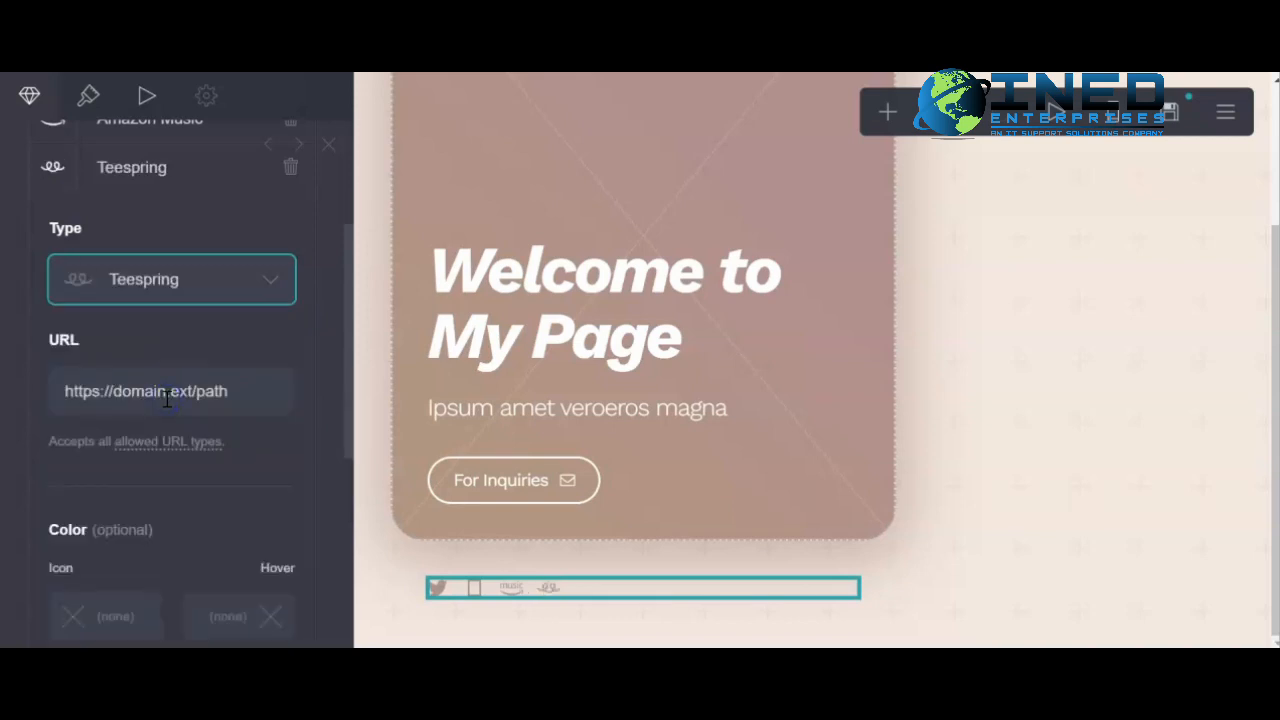
- Change the new social icon's type from the list to Sudomemo
{"action": "left_click", "coordinate": [277, 279]}
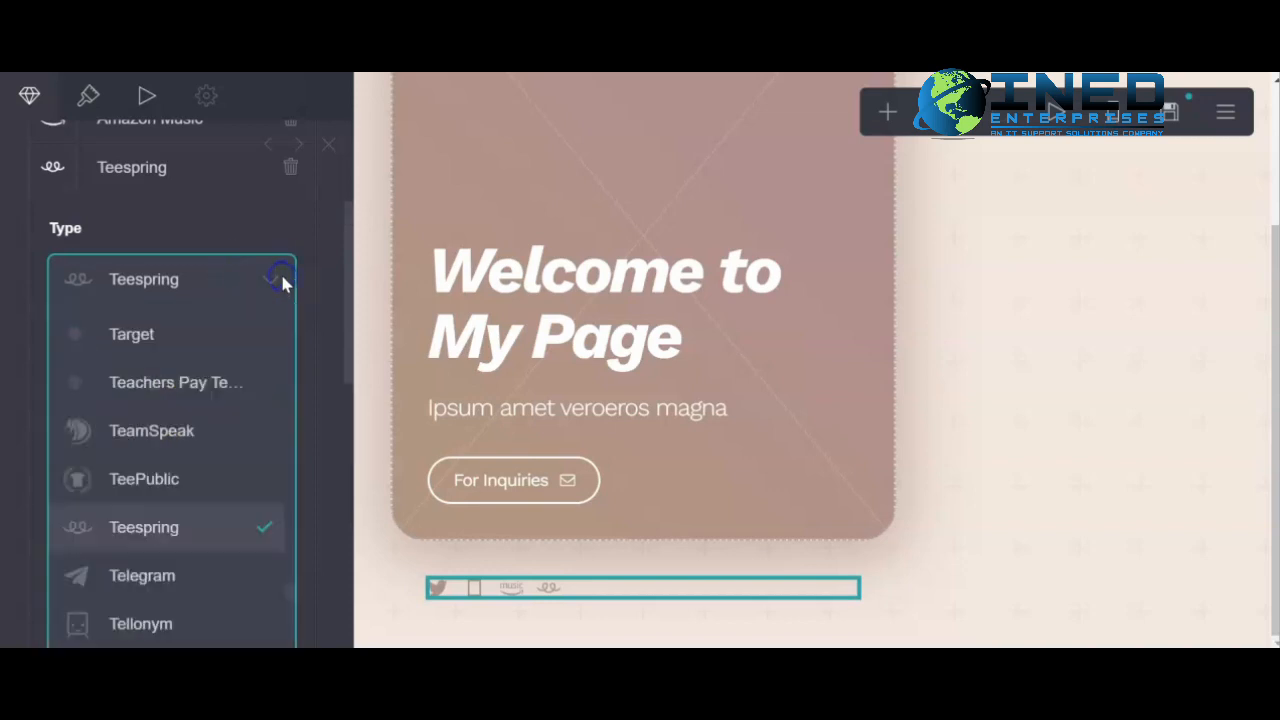
{"action": "scroll", "coordinate": [192, 448], "scroll_direction": "up", "scroll_amount": 3}
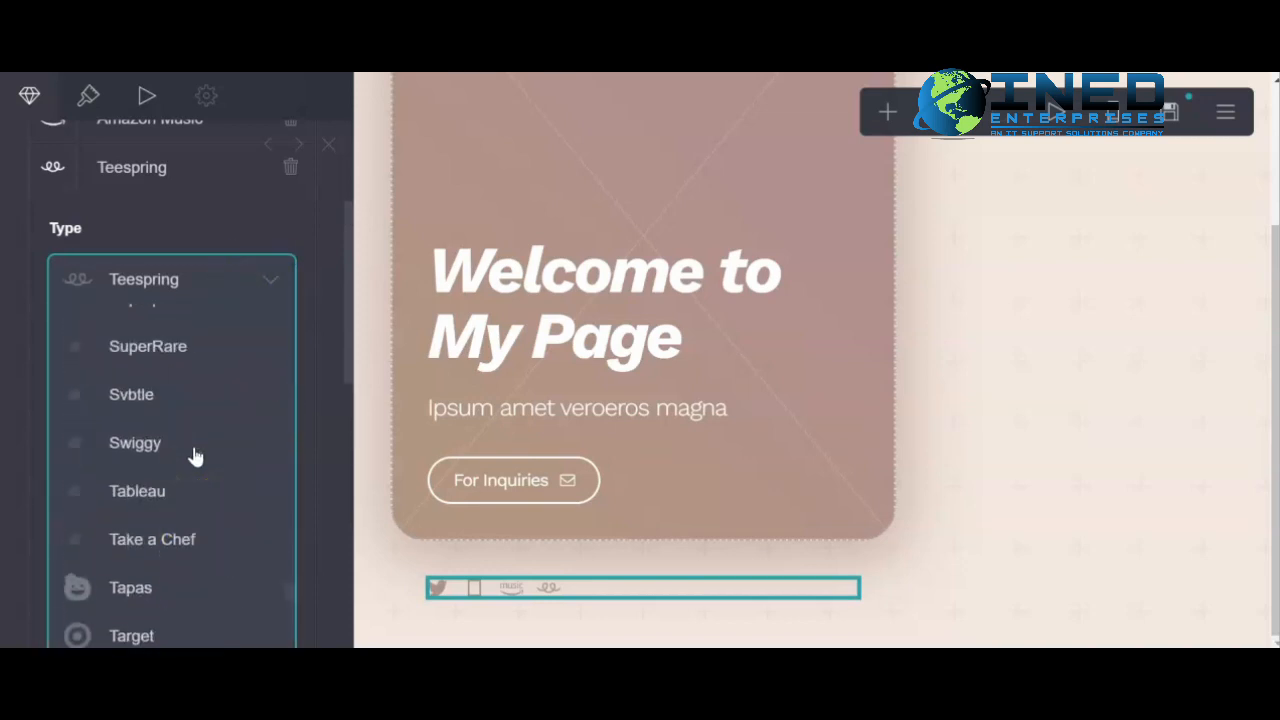
{"action": "scroll", "coordinate": [190, 457], "scroll_direction": "up", "scroll_amount": 1}
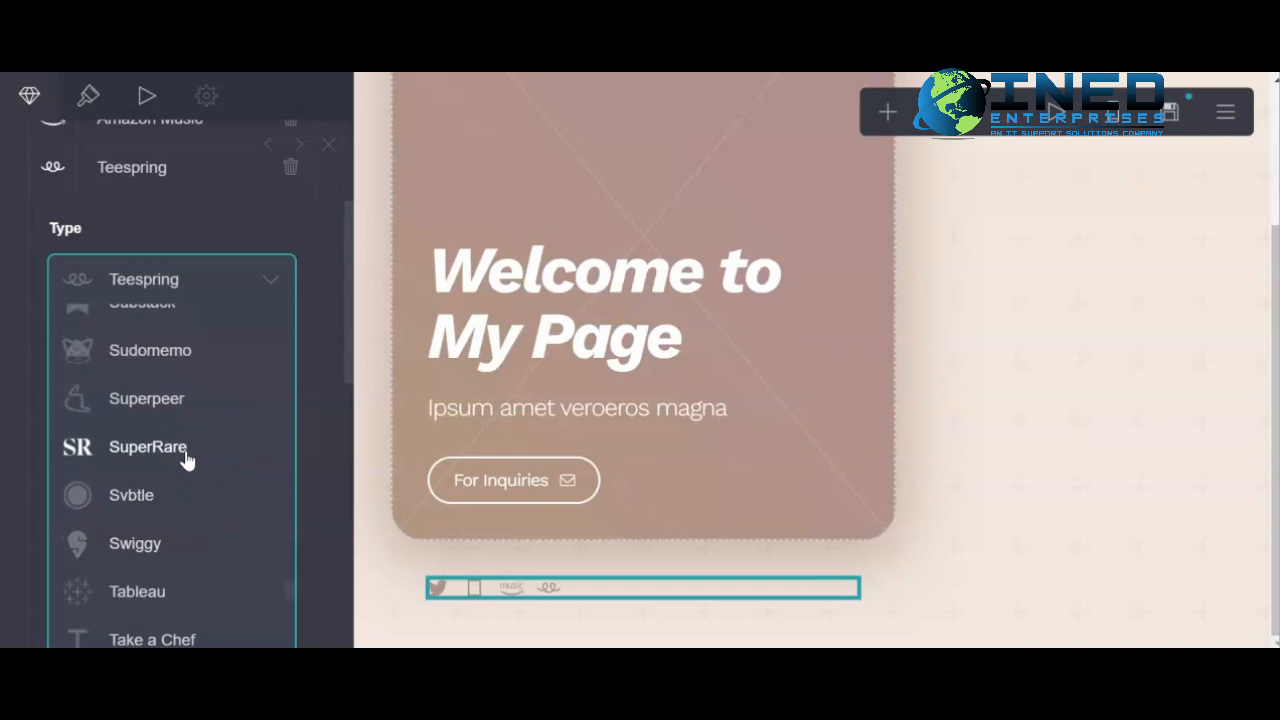
{"action": "scroll", "coordinate": [187, 460], "scroll_direction": "up", "scroll_amount": 1}
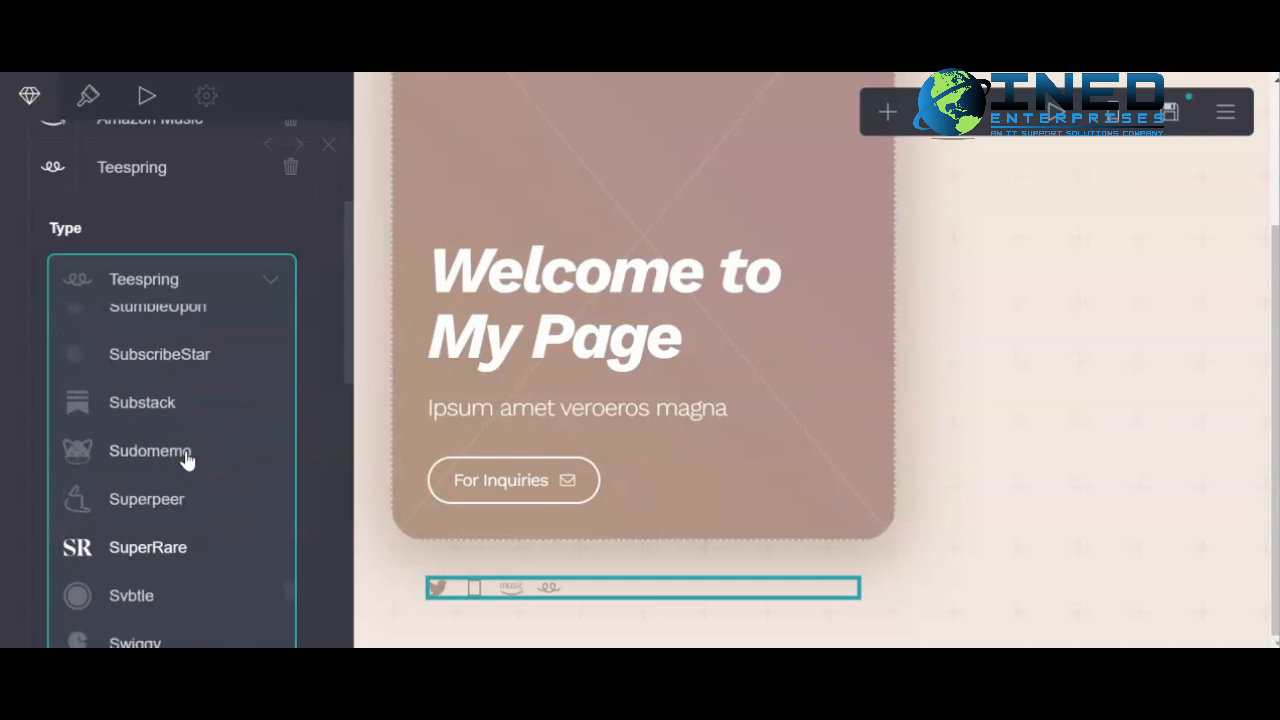
{"action": "left_click", "coordinate": [129, 457]}
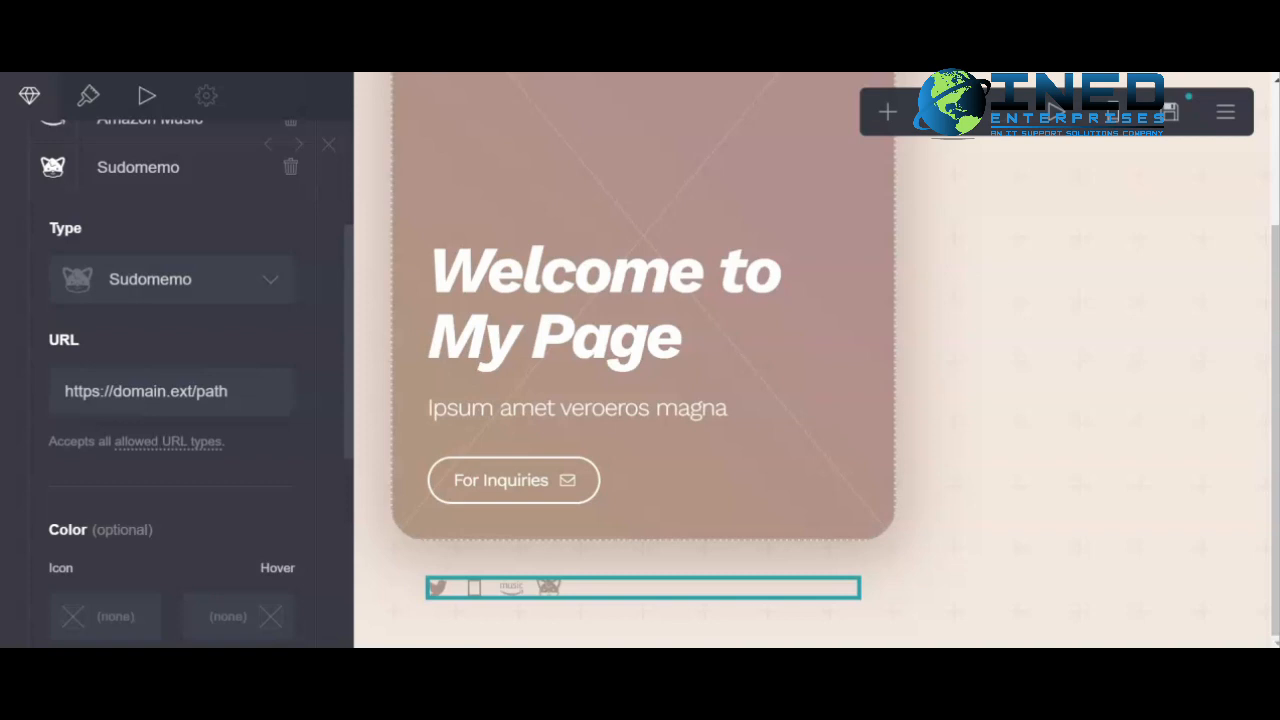
- Deselect the icons and open the Publish settings, selecting the Title and Description fields
{"action": "left_click", "coordinate": [1011, 317]}
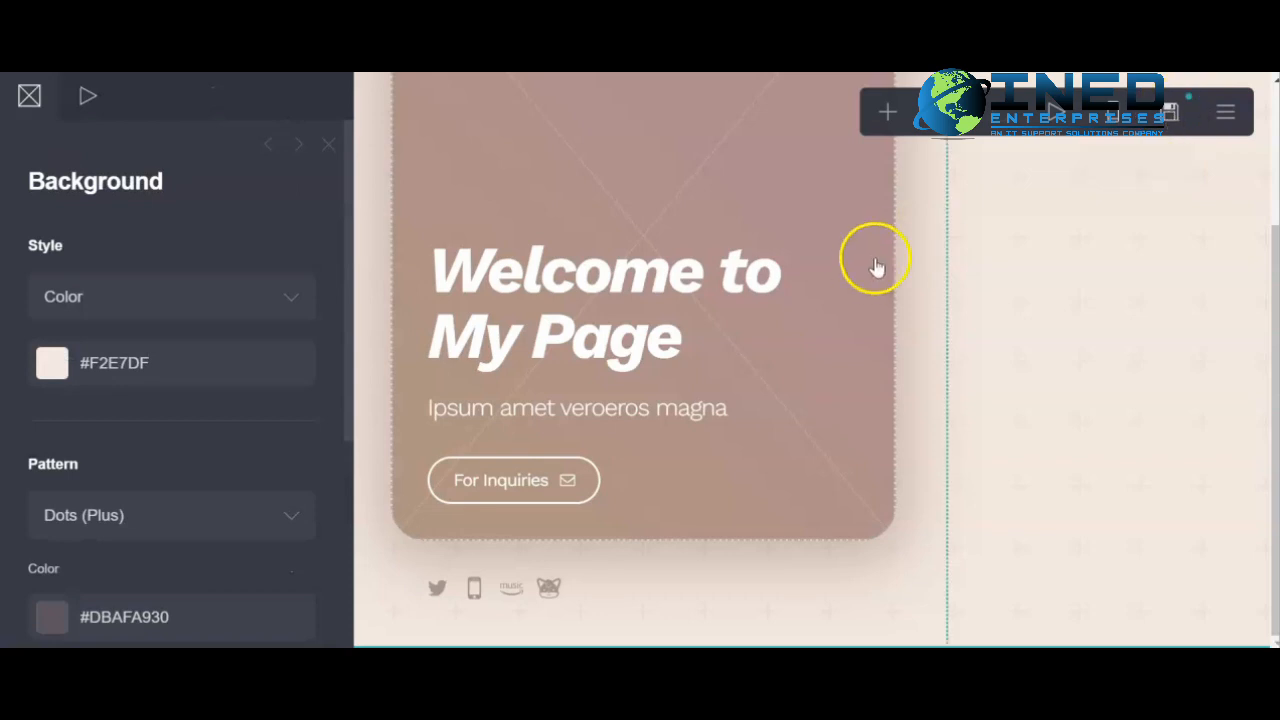
{"action": "left_click", "coordinate": [1170, 115]}
{"action": "left_click", "coordinate": [94, 307]}
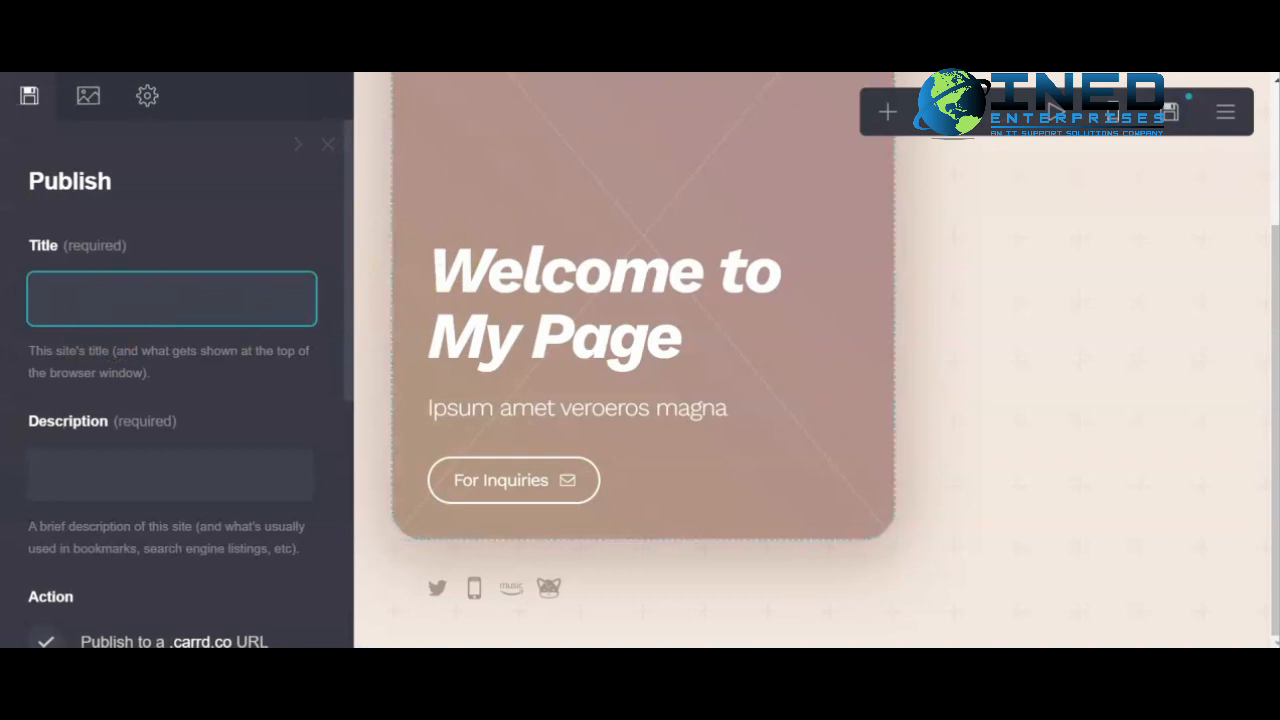
{"action": "left_click", "coordinate": [134, 478]}
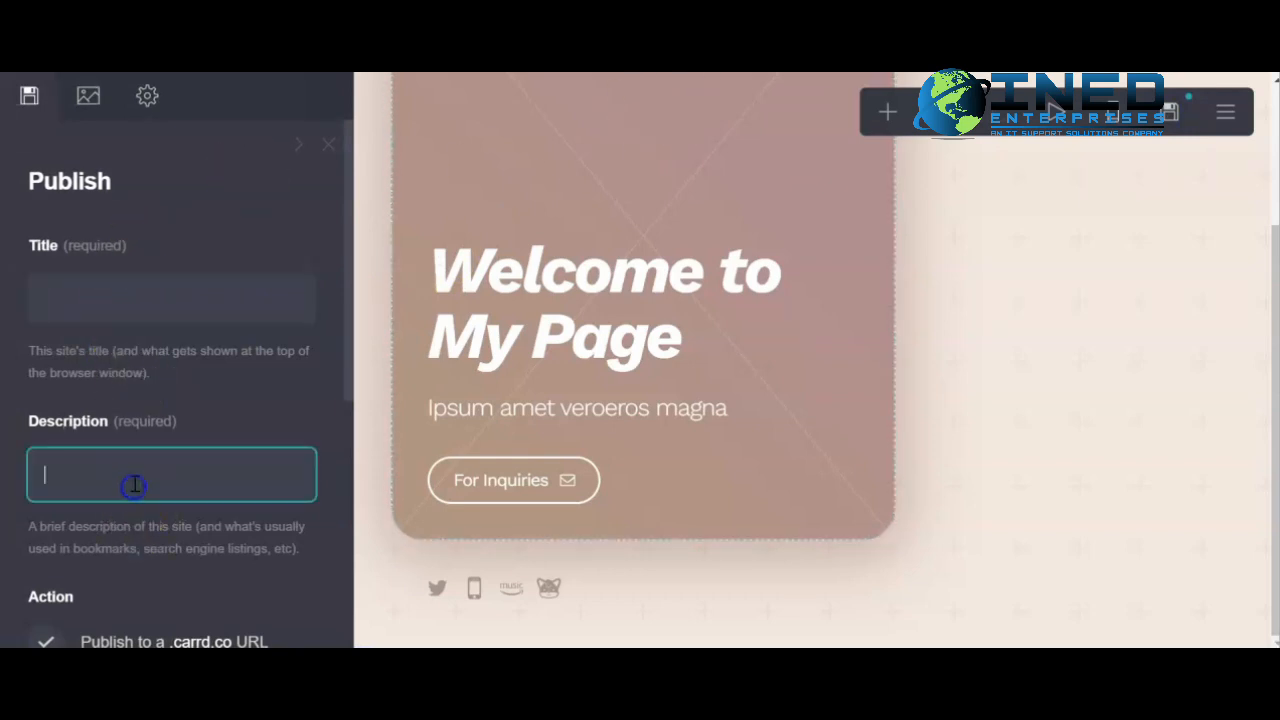
- Scroll through the example Top Tech Deals by INED Enterprises page, then switch to another browser window
{"action": "scroll", "coordinate": [134, 484], "scroll_direction": "down", "scroll_amount": 4}
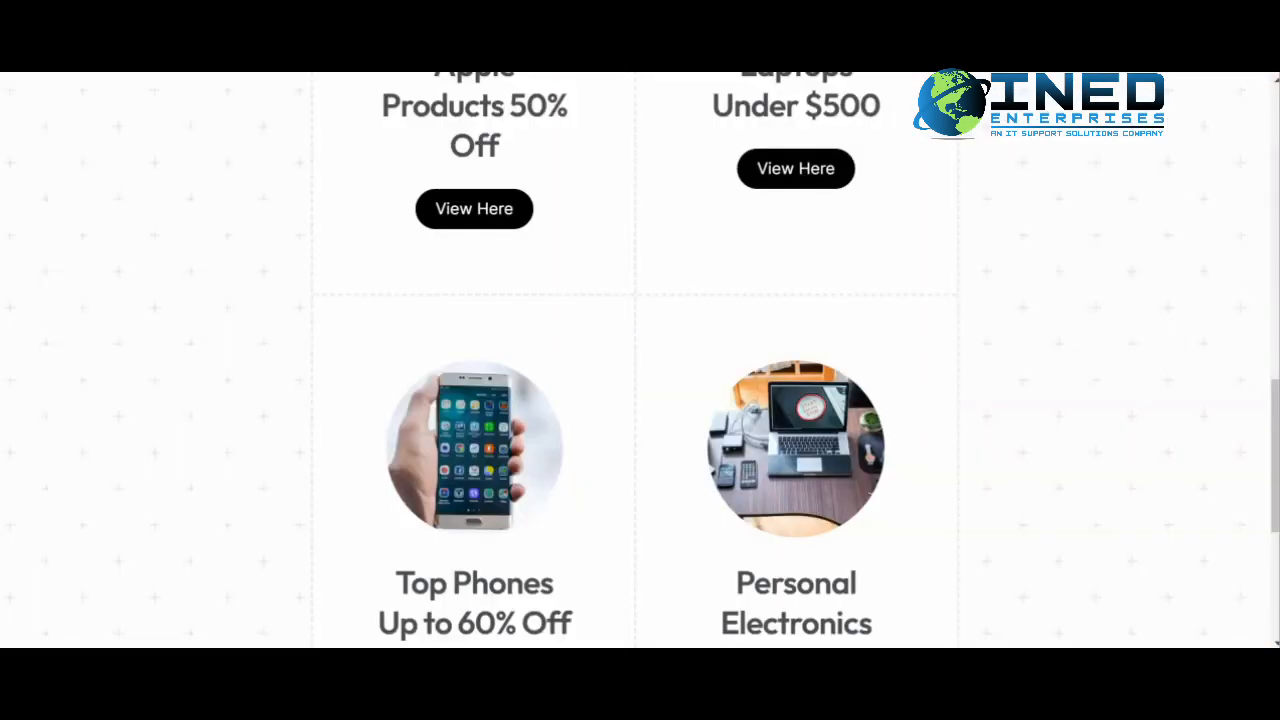
{"action": "scroll", "coordinate": [634, 291], "scroll_direction": "up", "scroll_amount": 3}
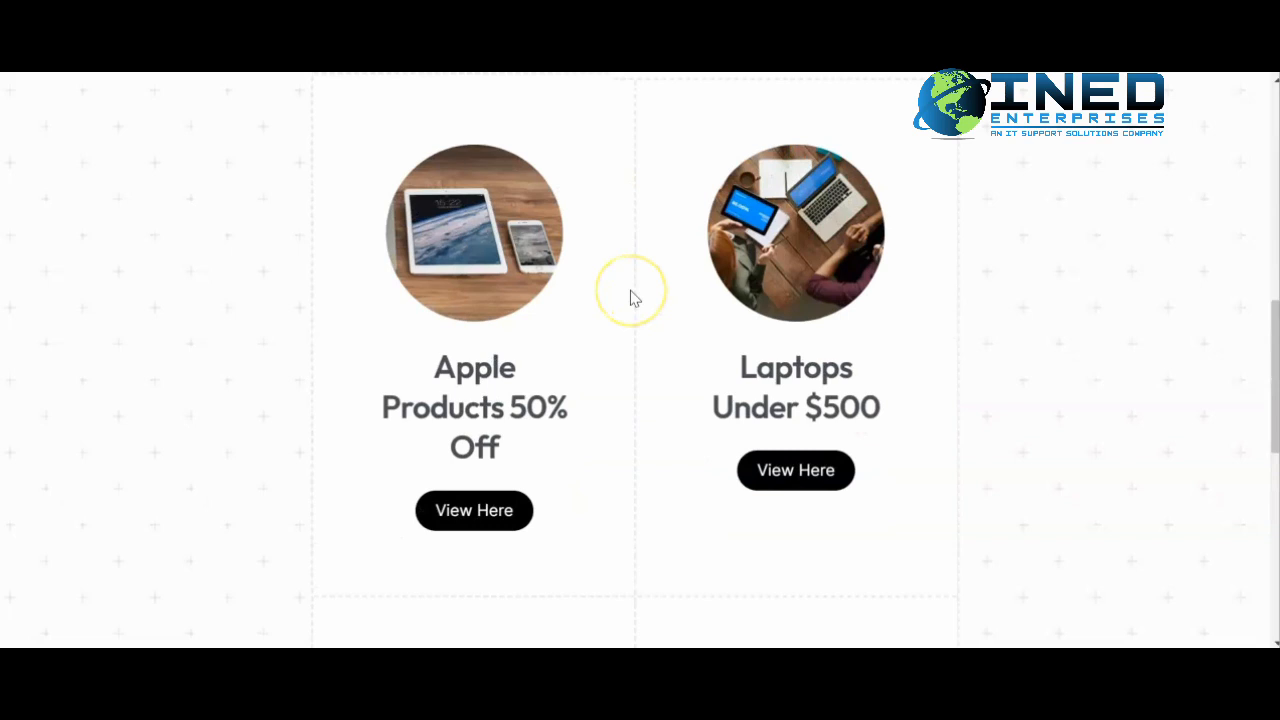
{"action": "scroll", "coordinate": [629, 297], "scroll_direction": "up", "scroll_amount": 2}
{"action": "scroll", "coordinate": [628, 297], "scroll_direction": "up", "scroll_amount": 4}
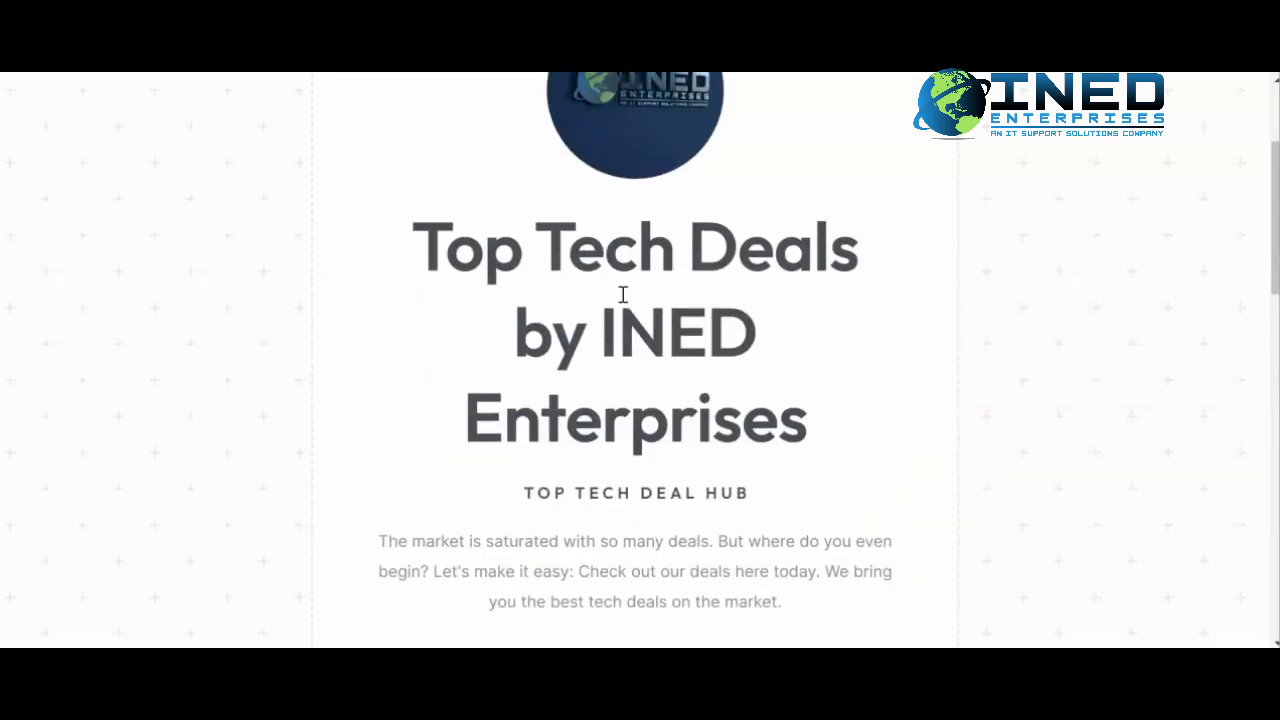
{"action": "scroll", "coordinate": [628, 300], "scroll_direction": "down", "scroll_amount": 3}
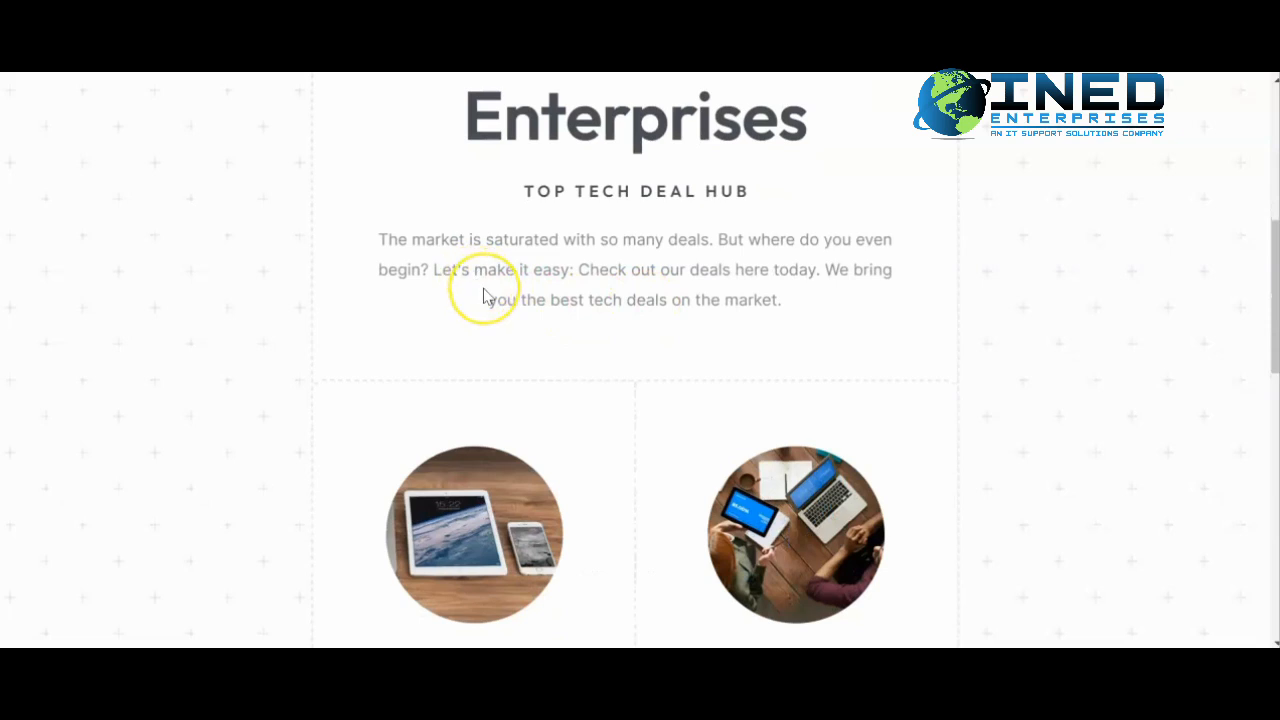
{"action": "scroll", "coordinate": [486, 294], "scroll_direction": "down", "scroll_amount": 1}
{"action": "scroll", "coordinate": [486, 294], "scroll_direction": "up", "scroll_amount": 5}
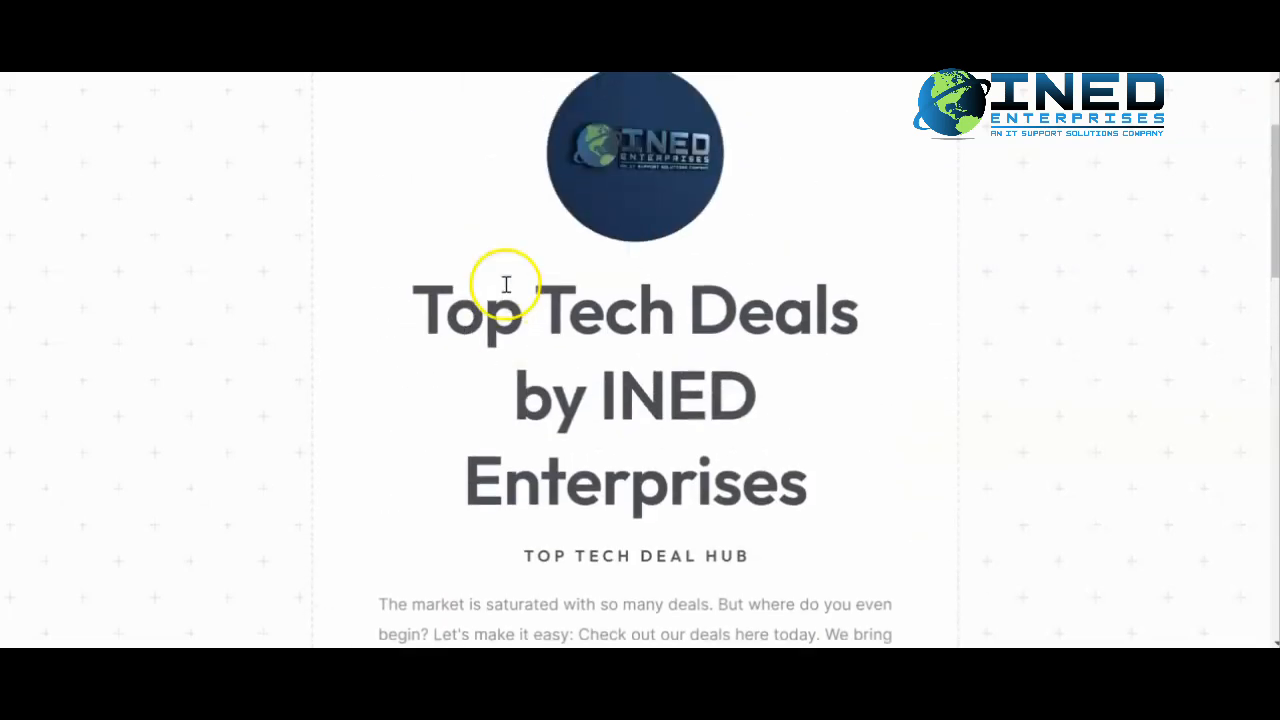
{"action": "scroll", "coordinate": [506, 291], "scroll_direction": "down", "scroll_amount": 1}
{"action": "scroll", "coordinate": [507, 291], "scroll_direction": "down", "scroll_amount": 8}
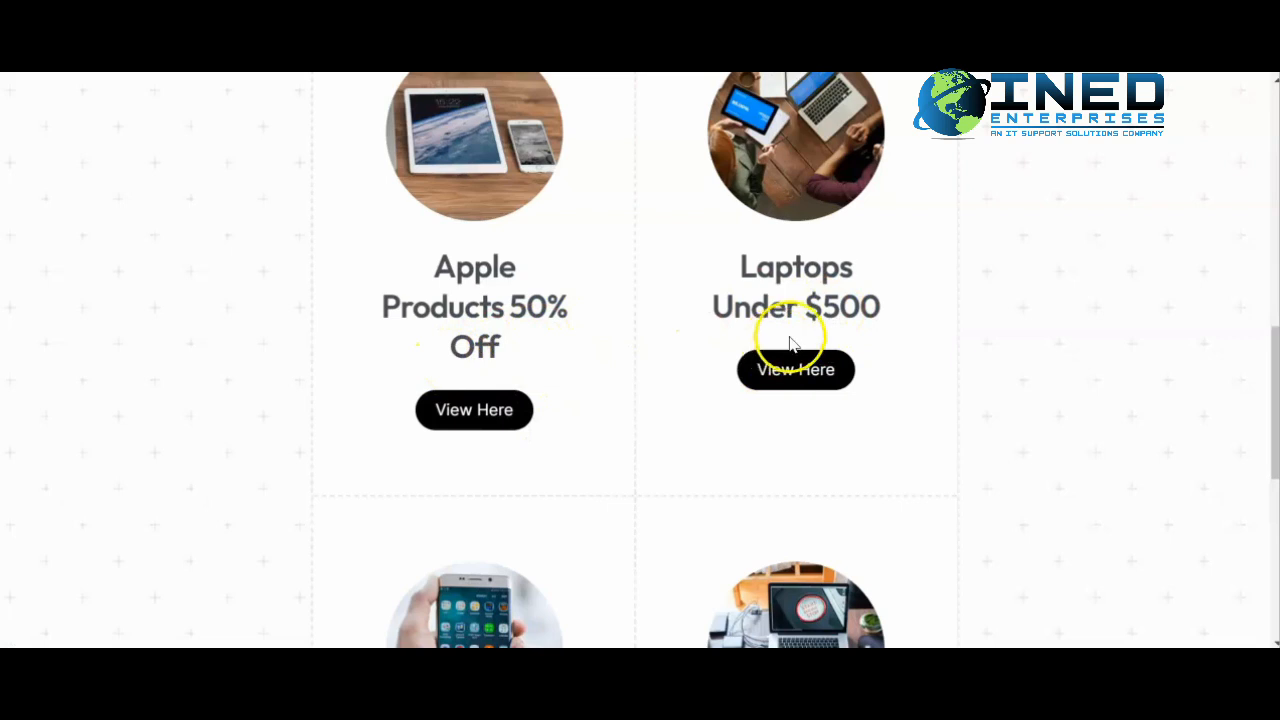
{"action": "scroll", "coordinate": [760, 350], "scroll_direction": "down", "scroll_amount": 4}
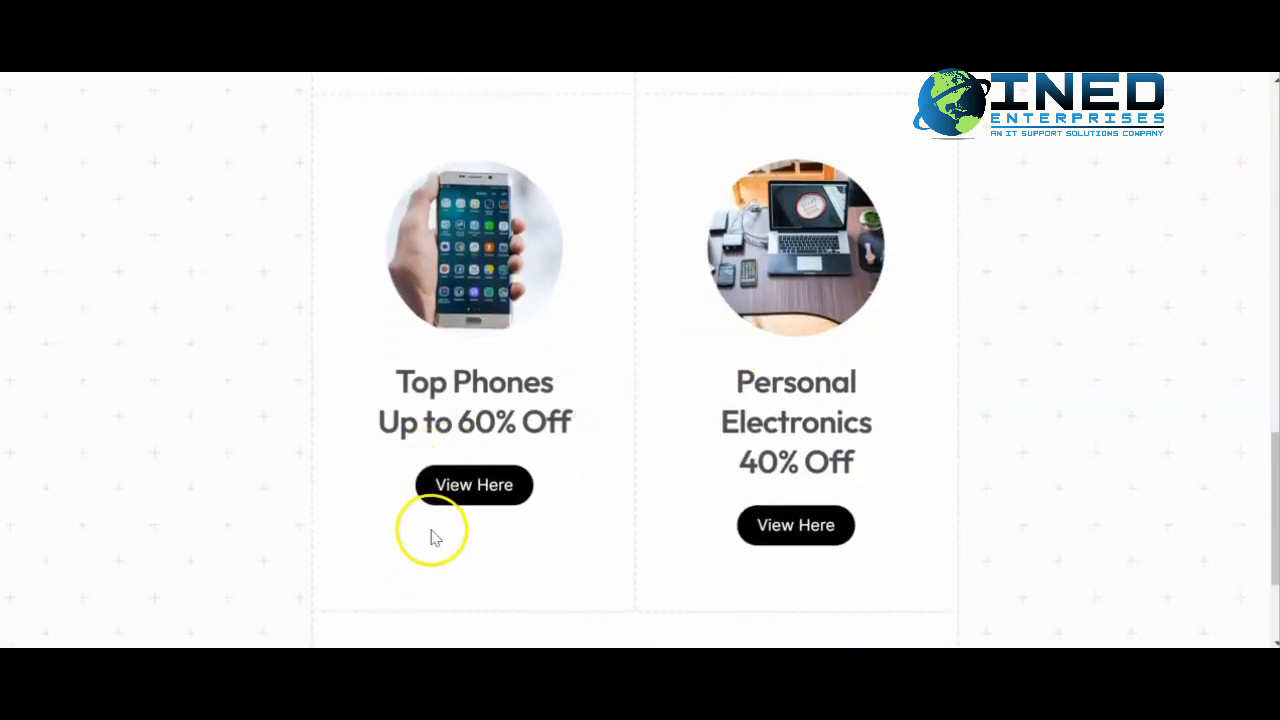
{"action": "scroll", "coordinate": [823, 460], "scroll_direction": "down", "scroll_amount": 2}
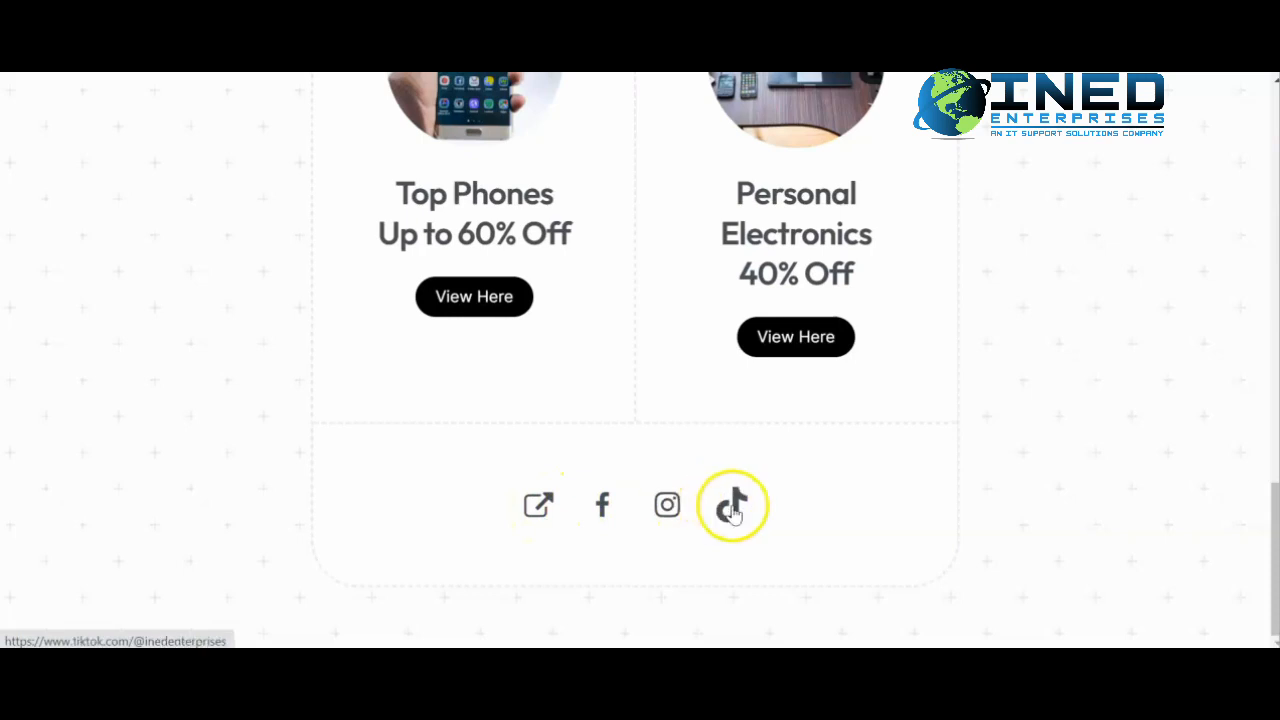
{"action": "scroll", "coordinate": [706, 470], "scroll_direction": "up", "scroll_amount": 1}
{"action": "scroll", "coordinate": [706, 470], "scroll_direction": "up", "scroll_amount": 10}
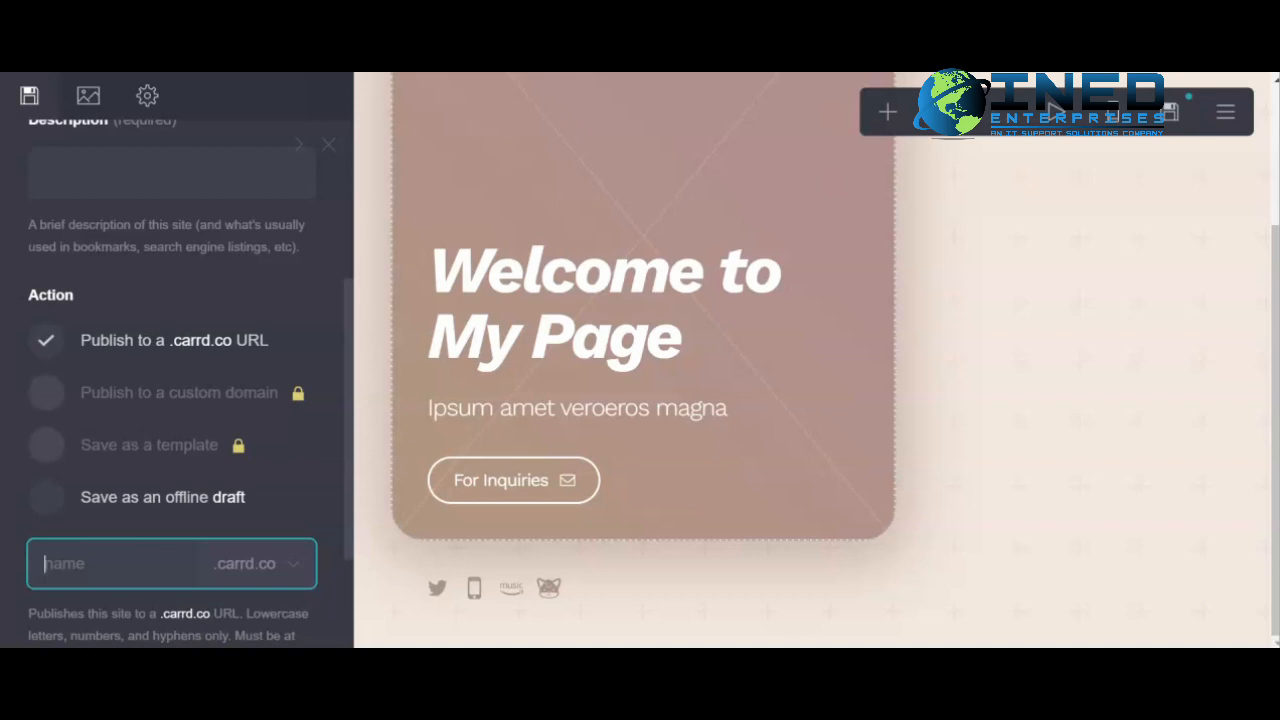
{"action": "left_click", "coordinate": [464, 664]}
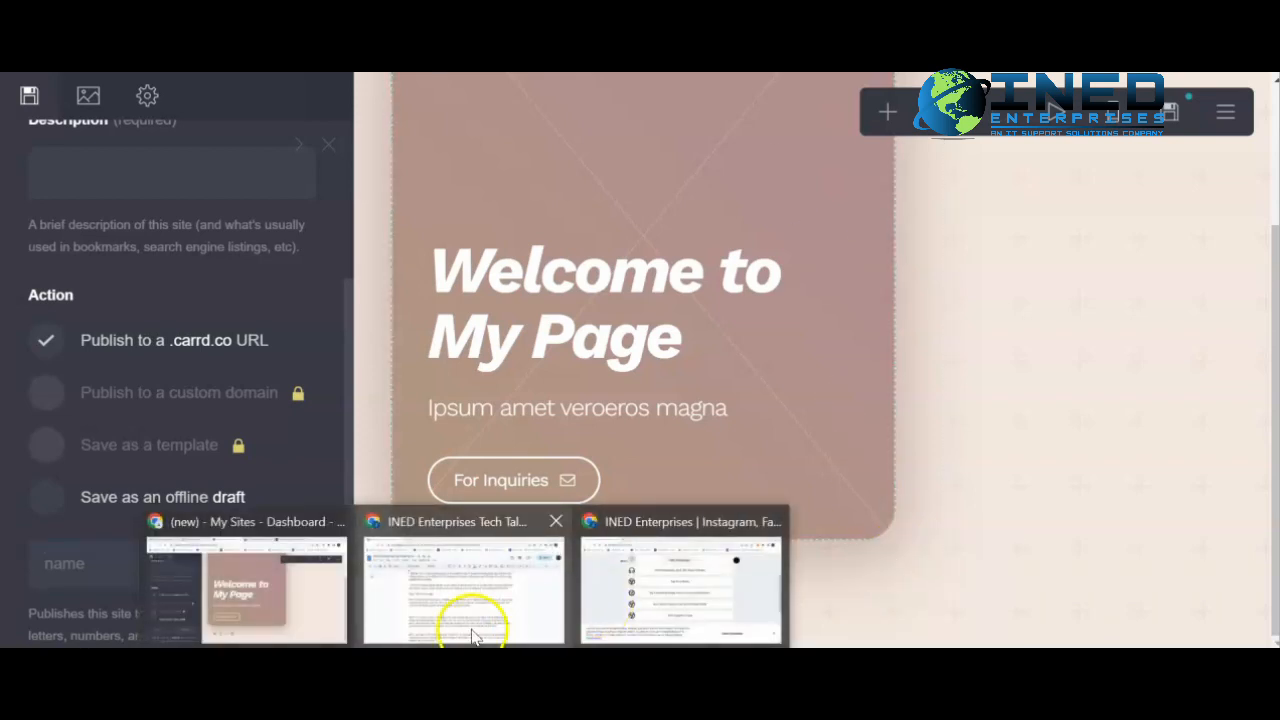